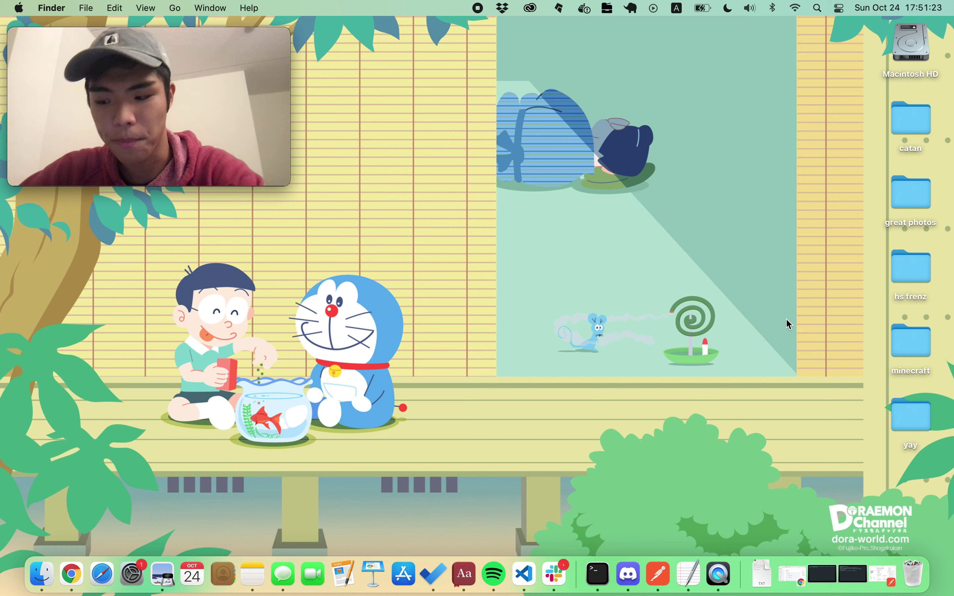
Step: Switch to Postman and move the floating movie recording window away from the workspace navigation
click(877, 568)
mouse_move(171, 94)
drag(171, 93, 816, 433)
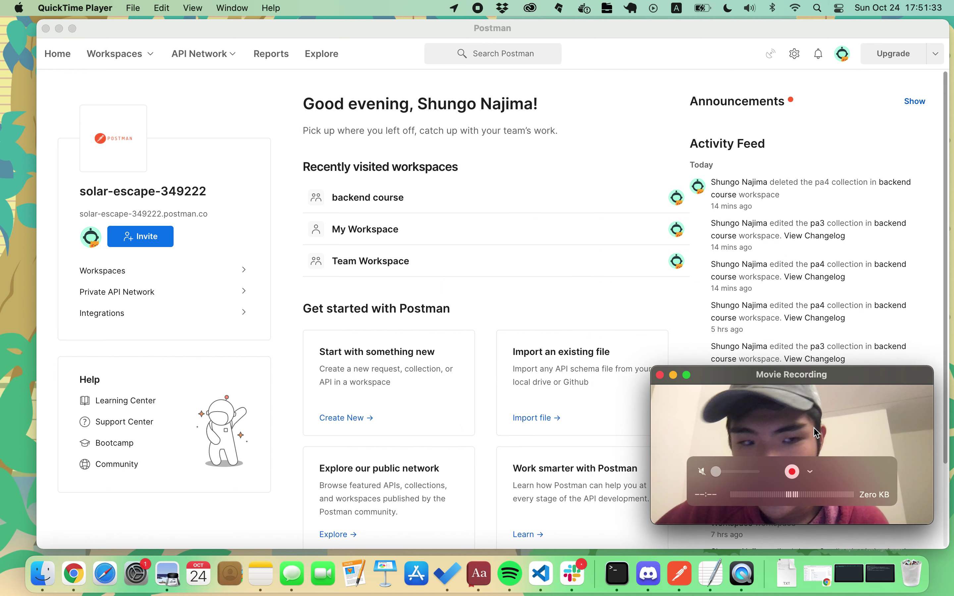
Step: Create a new workspace named "intro to backend" with Team visibility
click(142, 60)
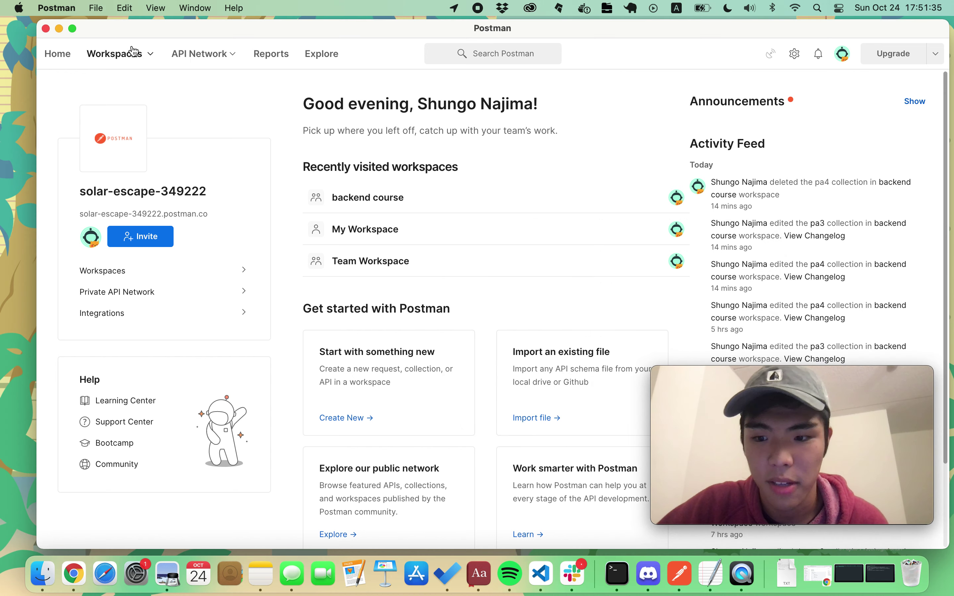
click(147, 60)
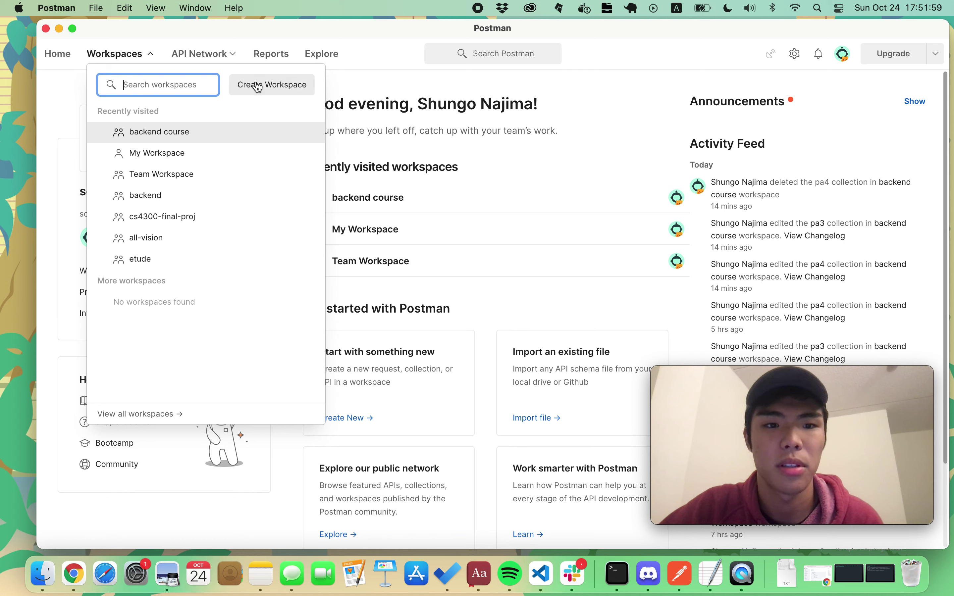
click(243, 95)
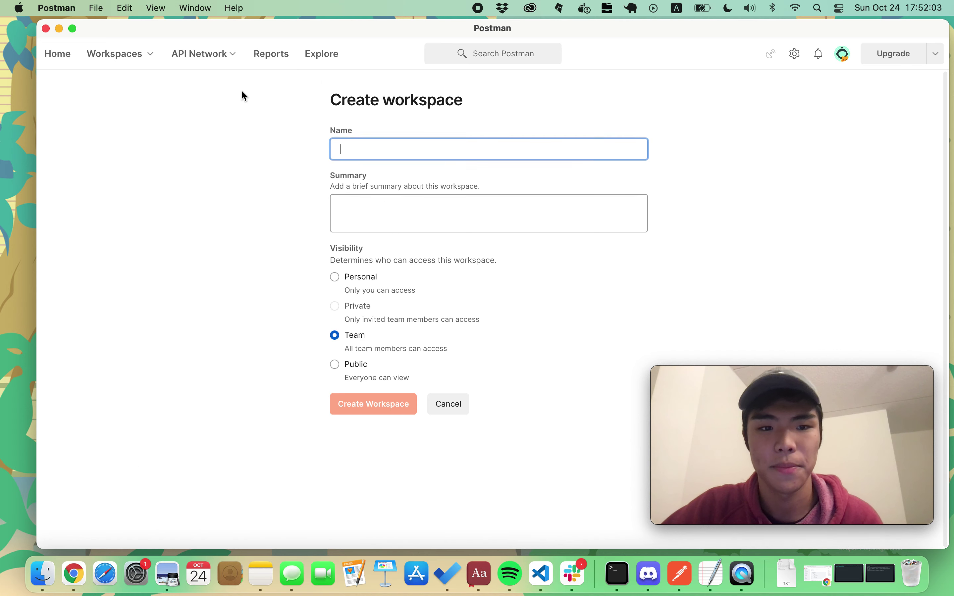
text(intro to backend)
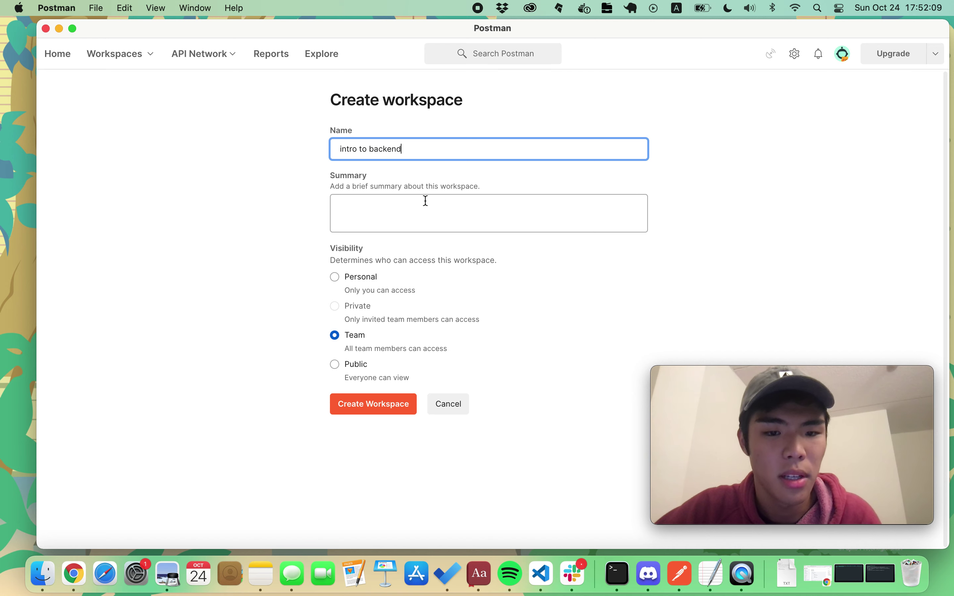
click(364, 246)
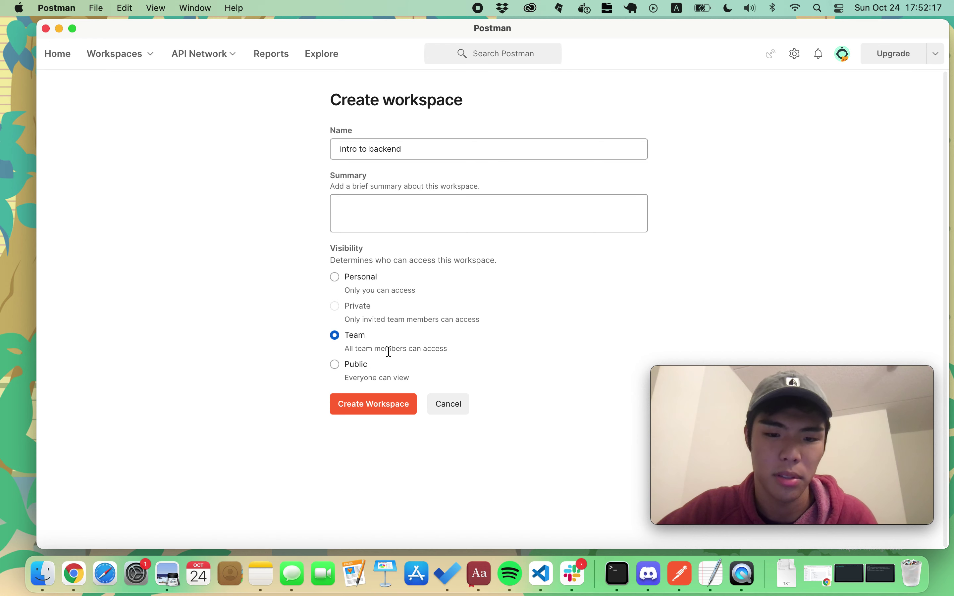
click(376, 406)
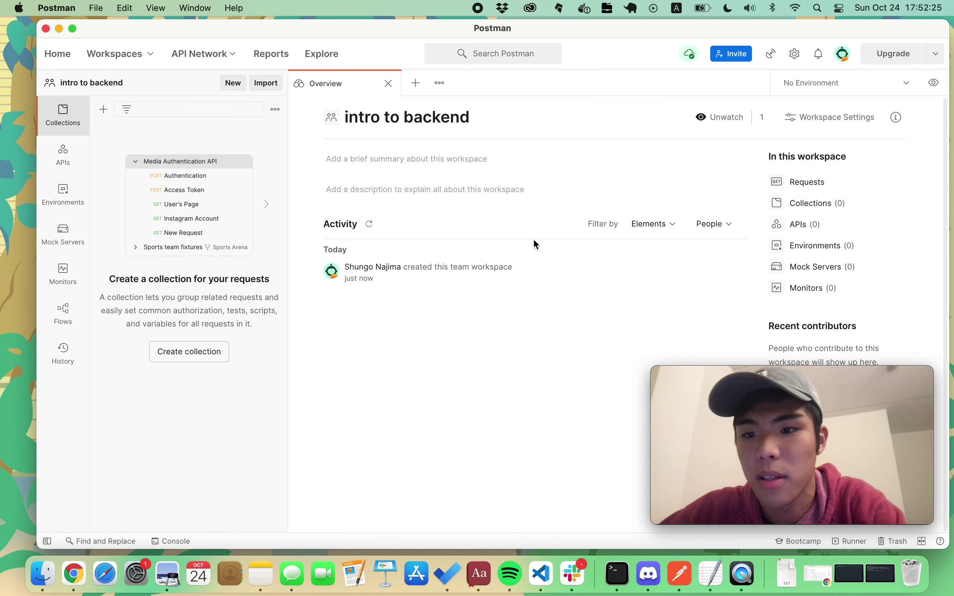
Step: Delete the "intro to backend" workspace from its workspace settings
click(813, 125)
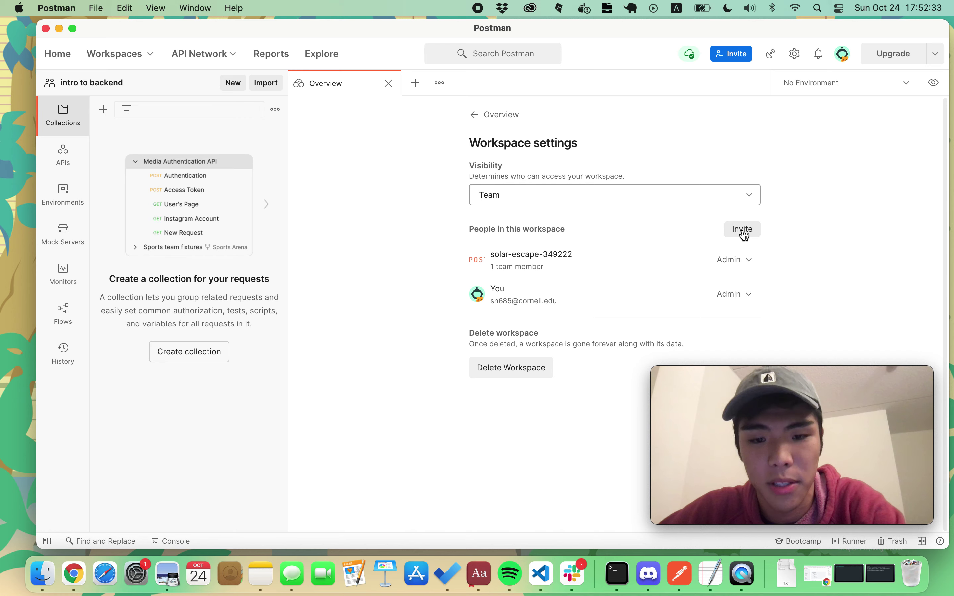
click(523, 373)
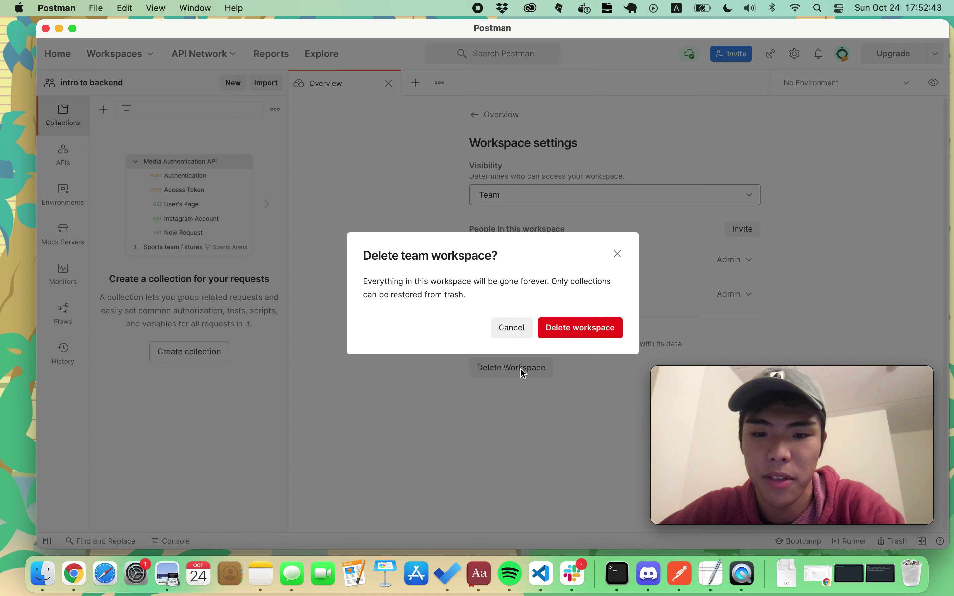
click(564, 333)
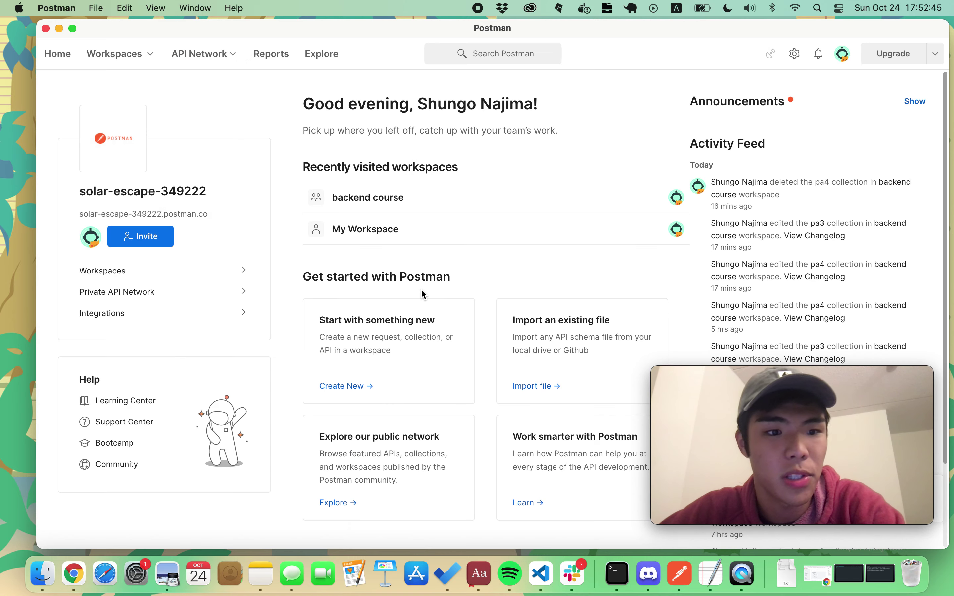
Step: Open the "backend course" workspace and expand the pa3 collection to show its requests
click(142, 55)
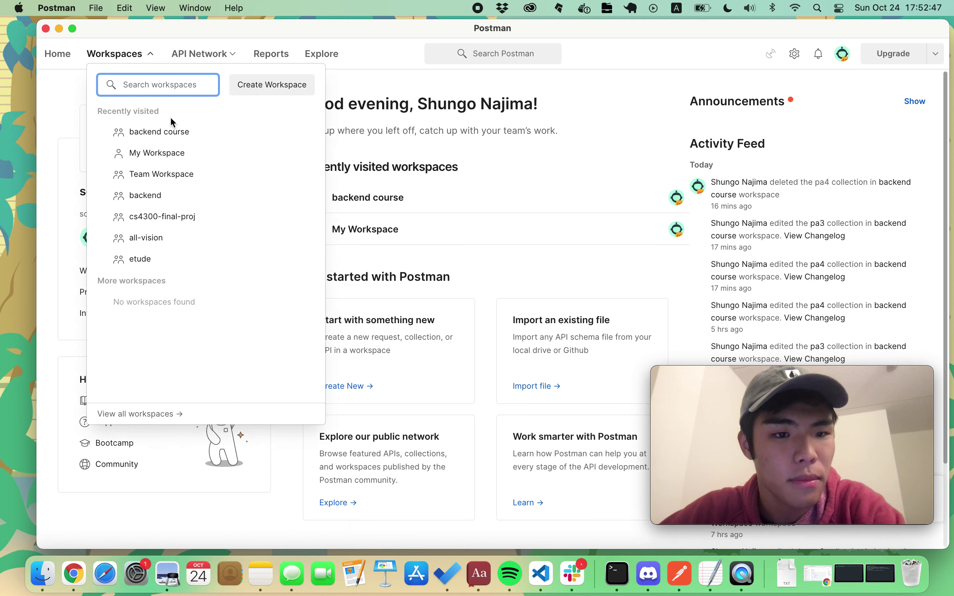
click(165, 134)
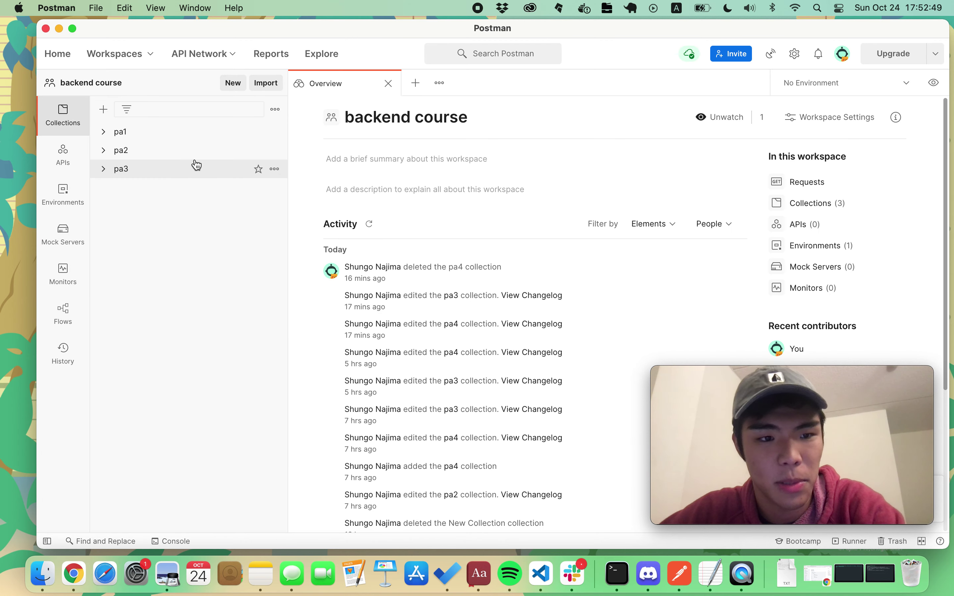
click(104, 170)
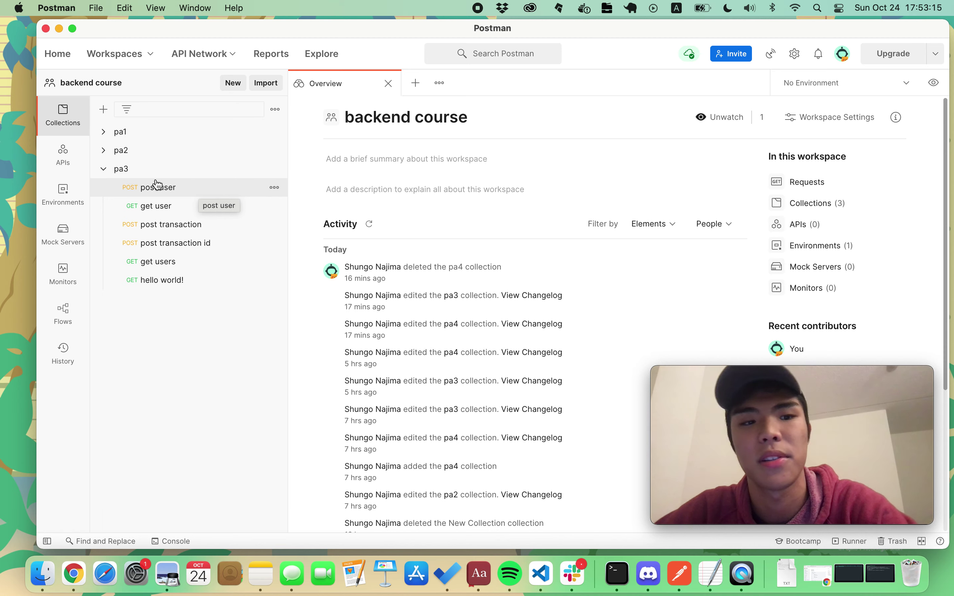
Step: Switch to Terminal and start the Flask server in the pa2/solutions folder with python3 app.py
mouse_move(749, 452)
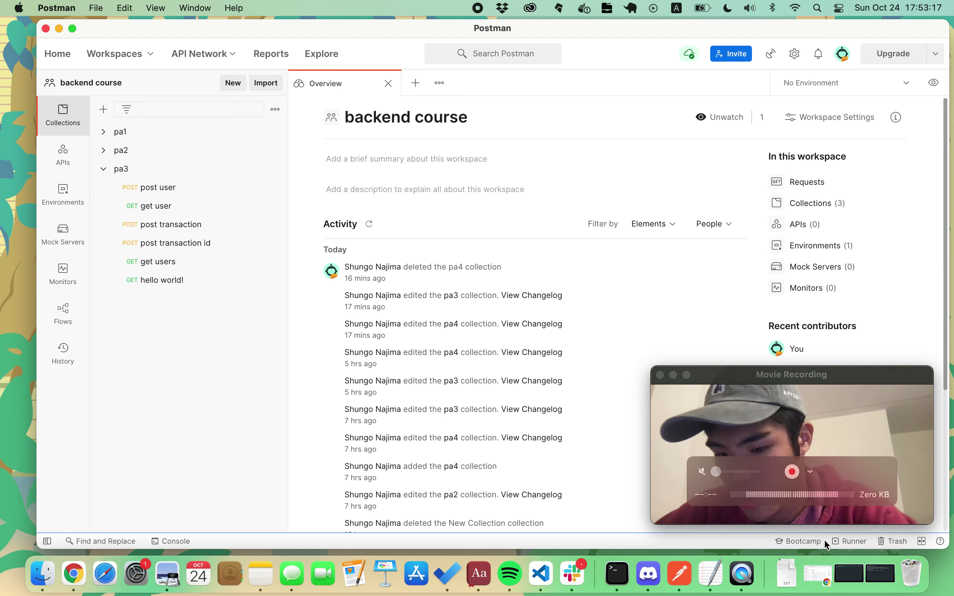
click(847, 574)
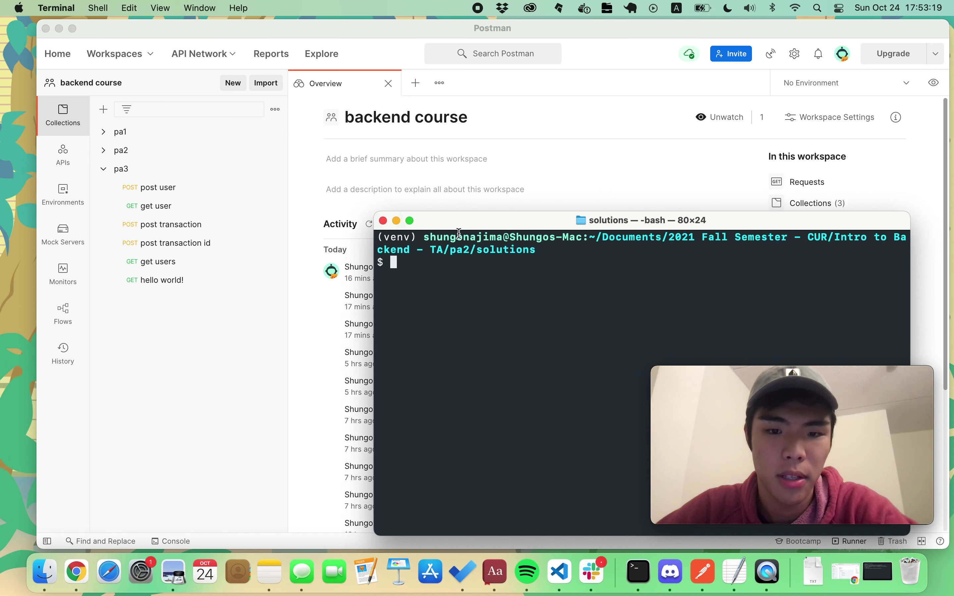
drag(504, 220, 393, 99)
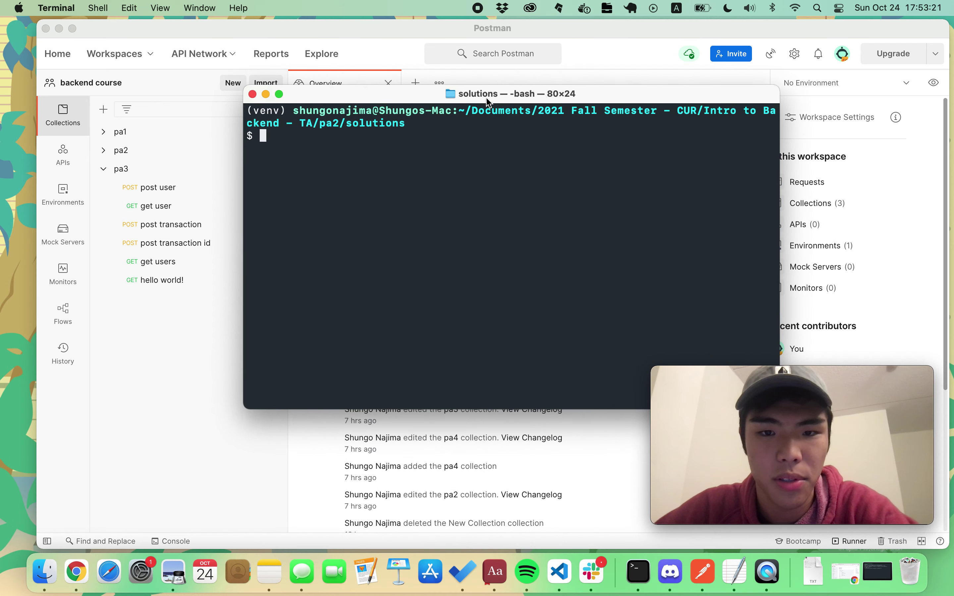
text(python3 a)
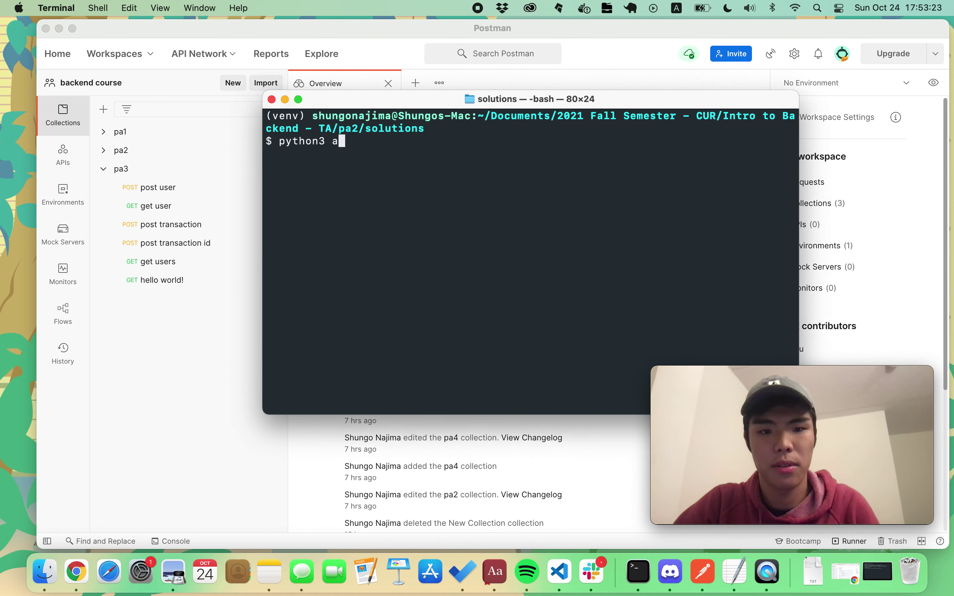
text(pp.py)
key(Return)
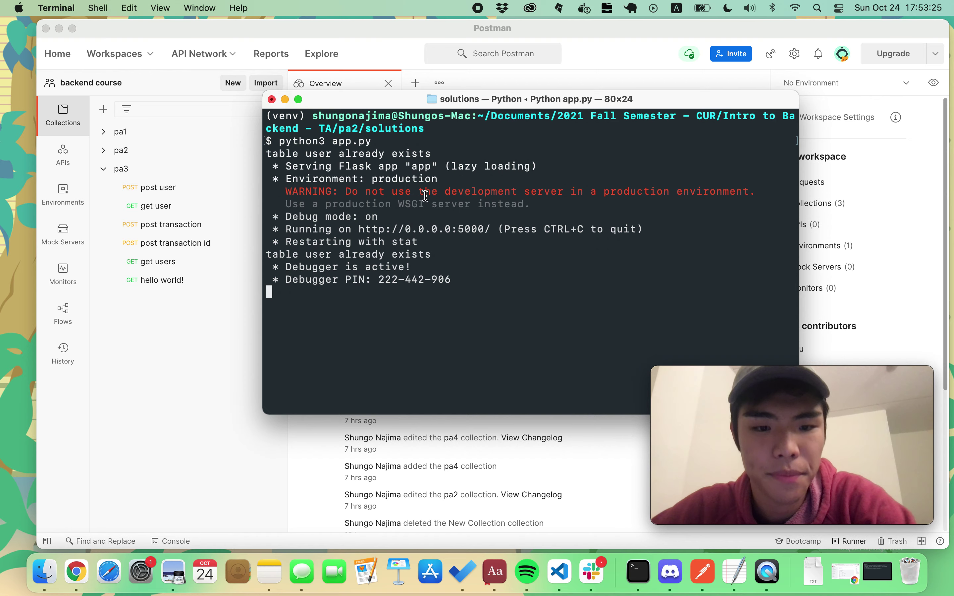
Step: Switch back to Postman and send the "hello world!" and "get users" requests from the pa3 collection
click(218, 338)
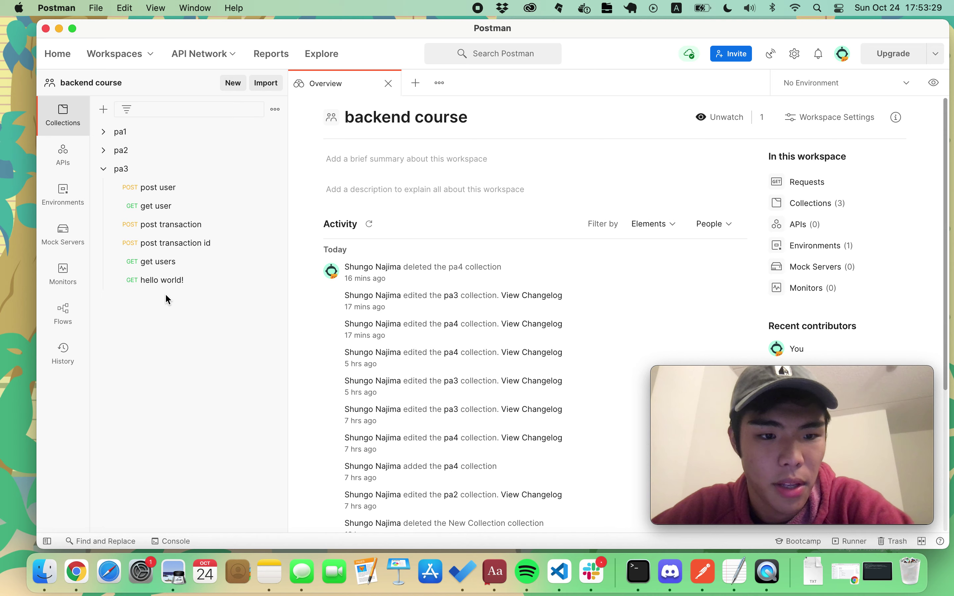
click(164, 282)
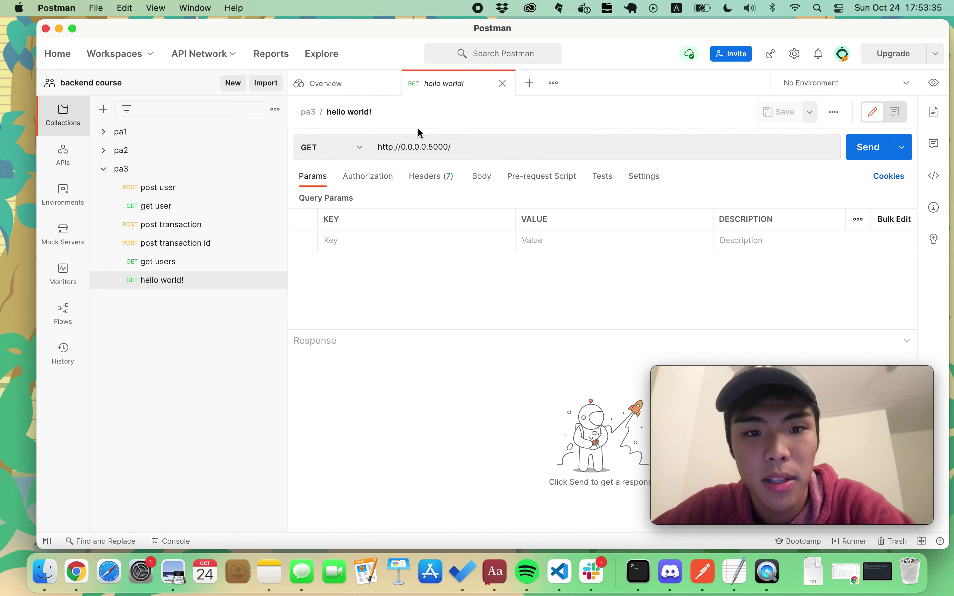
click(861, 144)
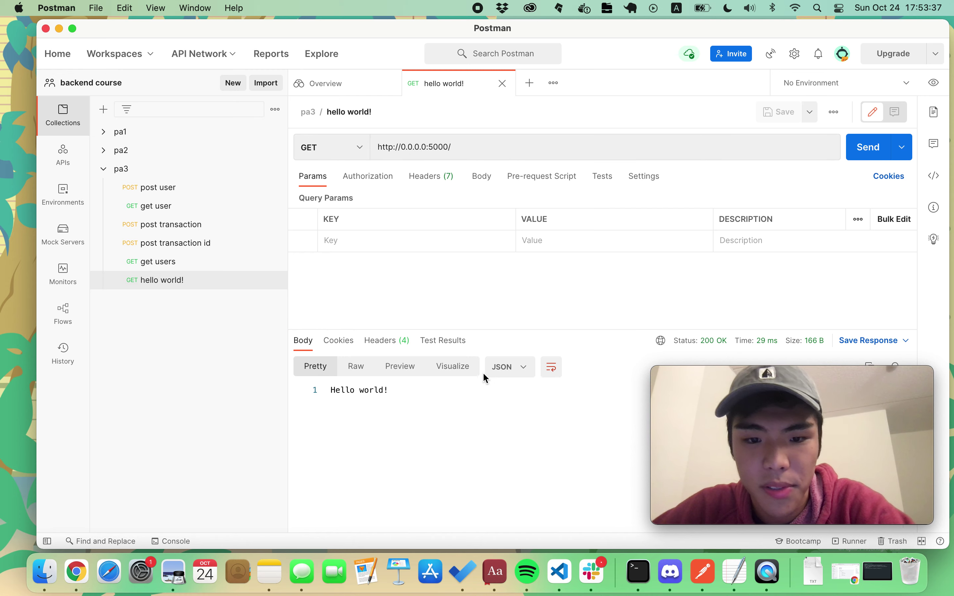
click(207, 266)
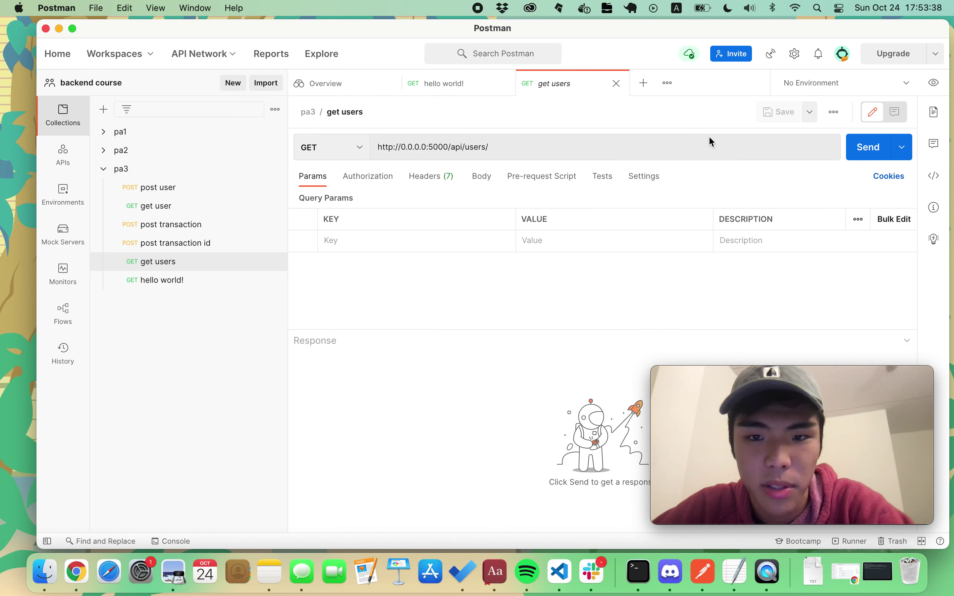
click(866, 147)
click(167, 211)
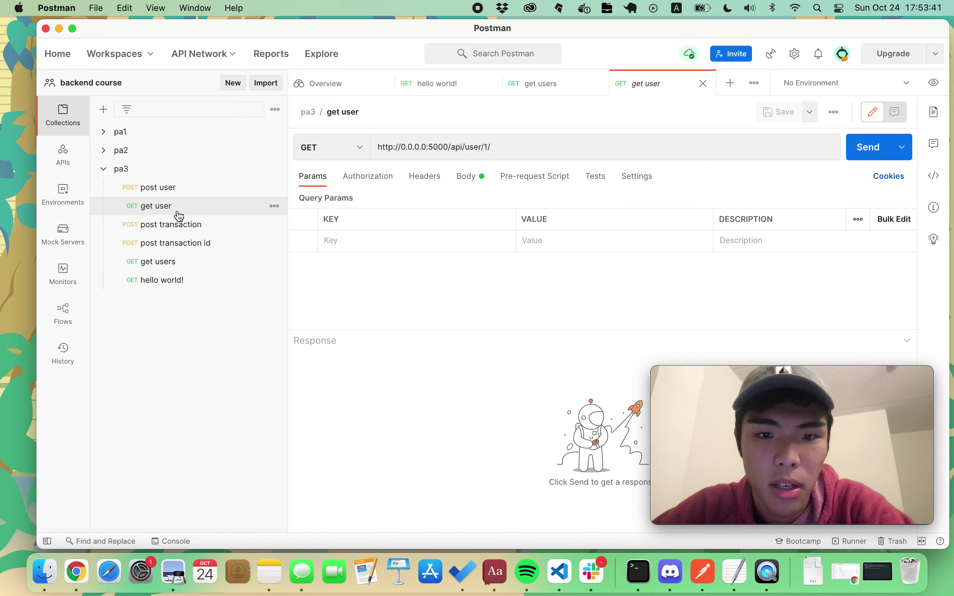
click(867, 147)
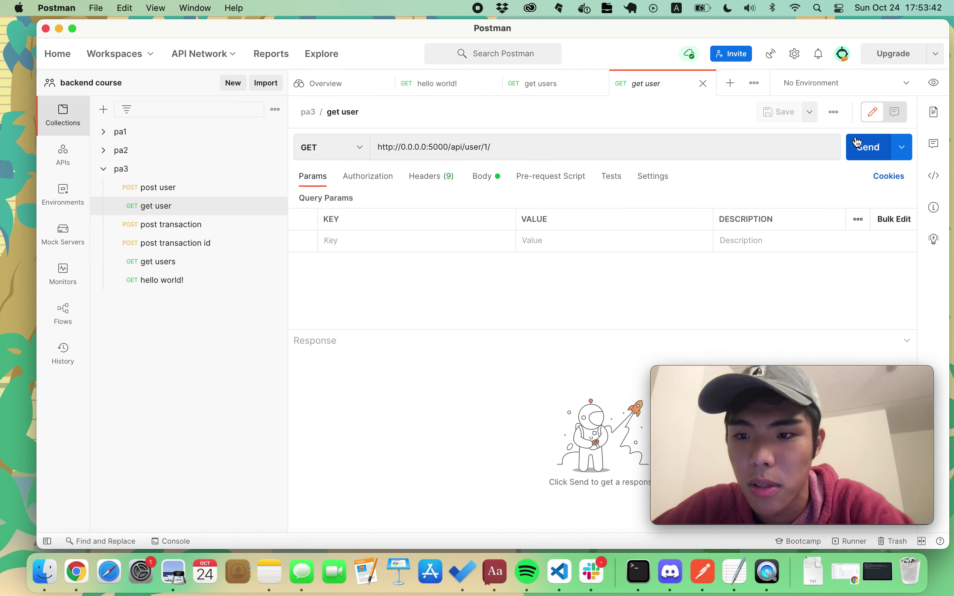
click(488, 159)
key(BackSpace)
key(BackSpace)
text(3/)
click(871, 144)
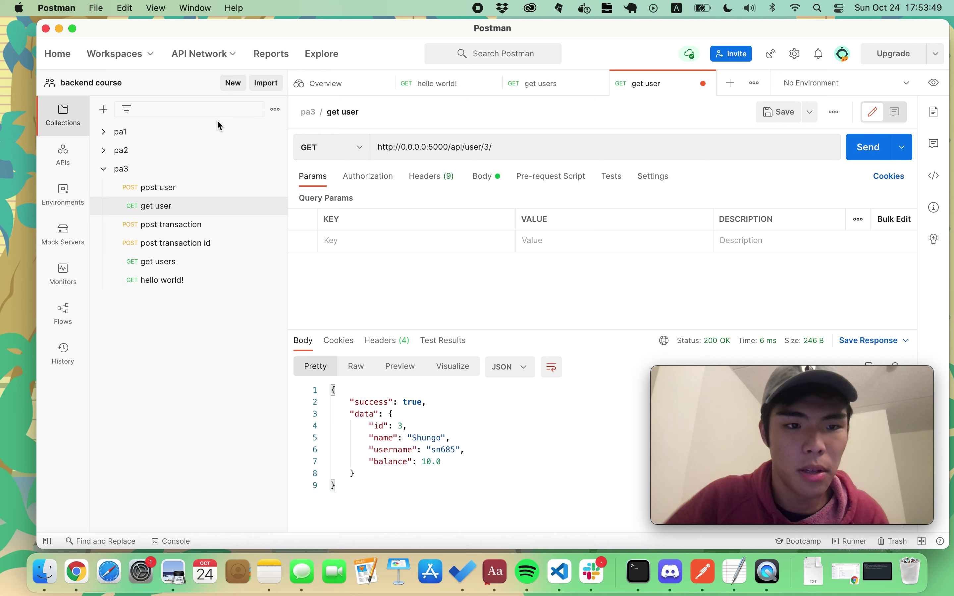
Step: Create a new collection named pa4 in the backend course workspace
click(104, 110)
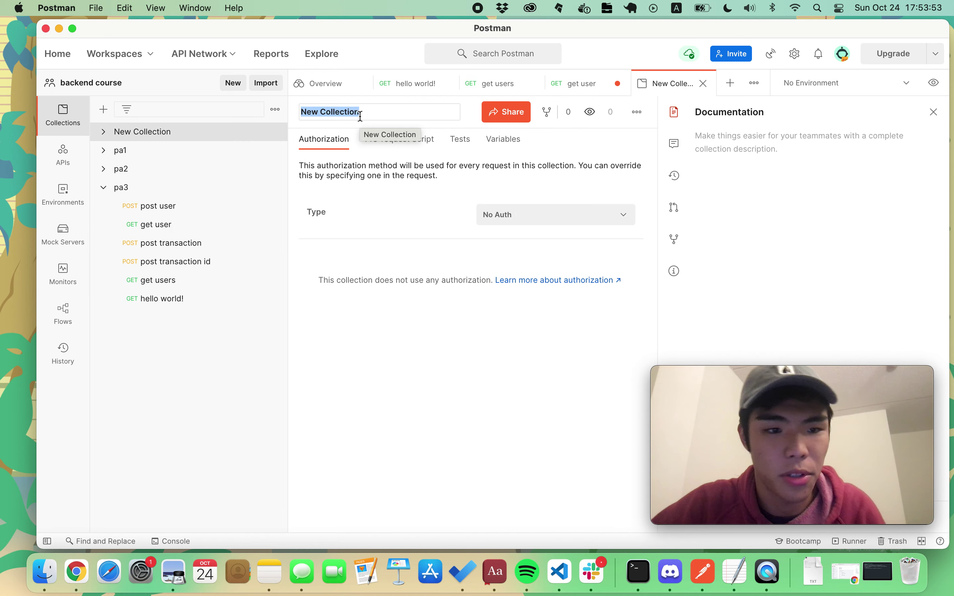
text(pa4)
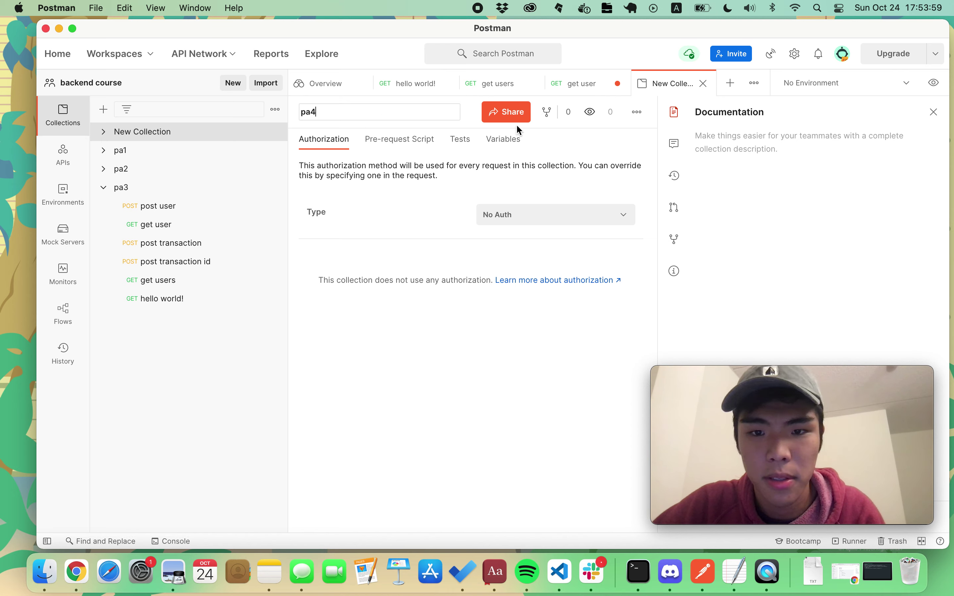
click(491, 331)
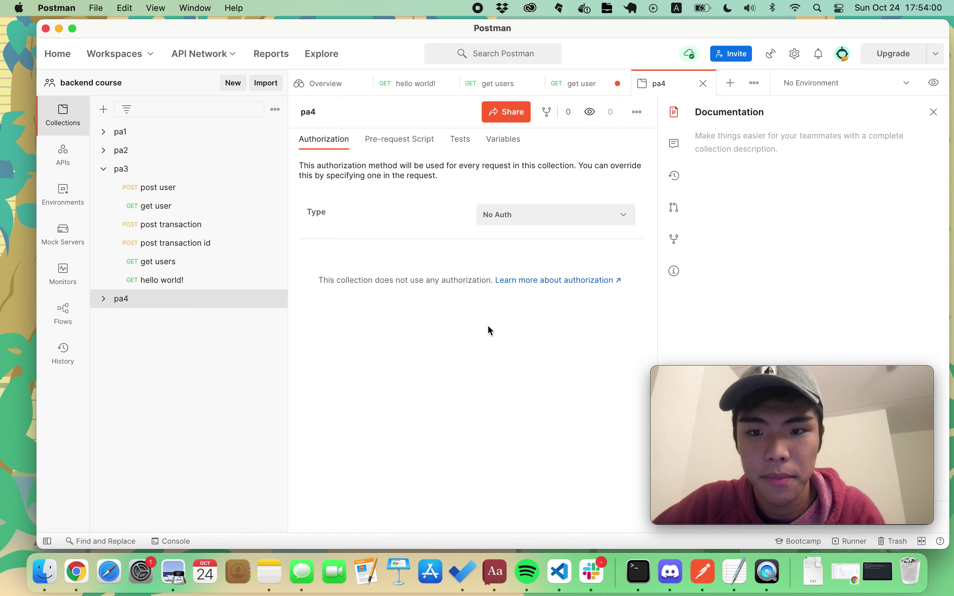
Step: Add a request named "get users" to the pa4 collection
right_click(180, 299)
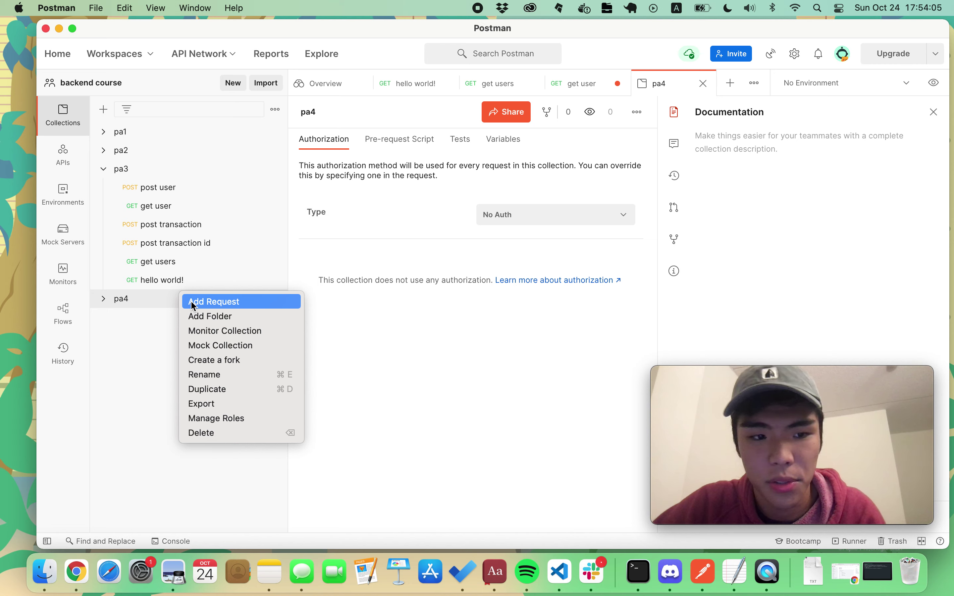
click(193, 302)
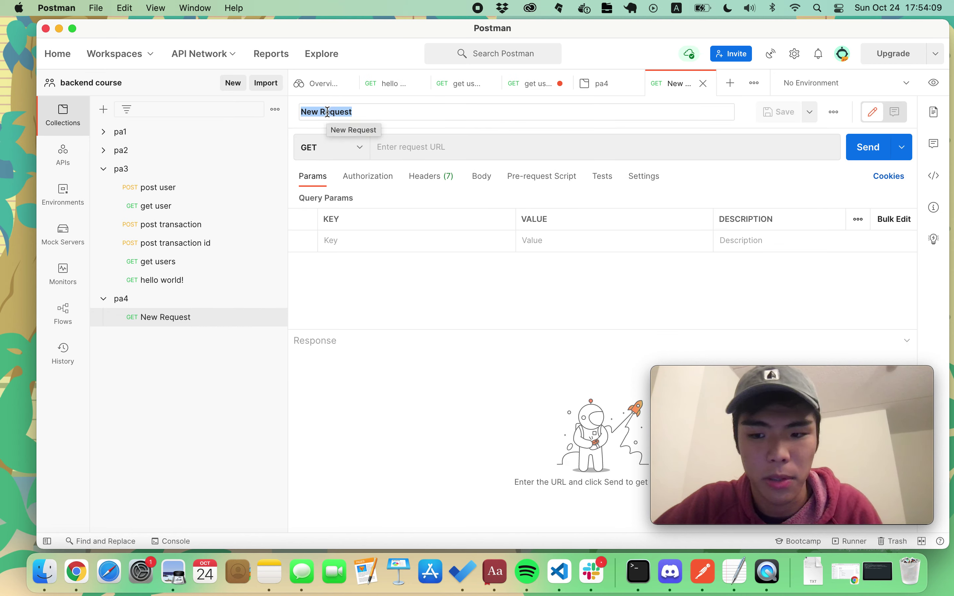
text(get users)
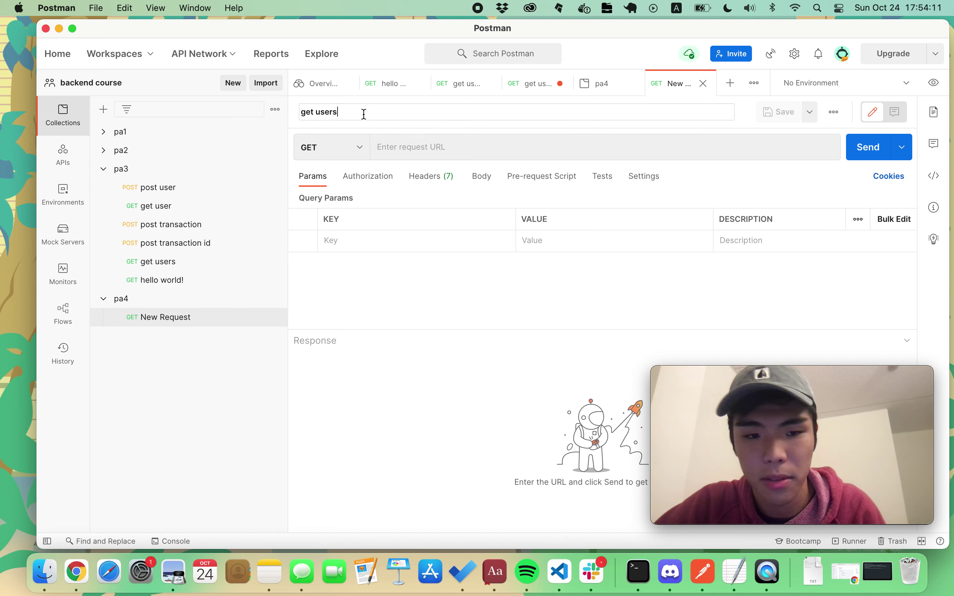
click(413, 146)
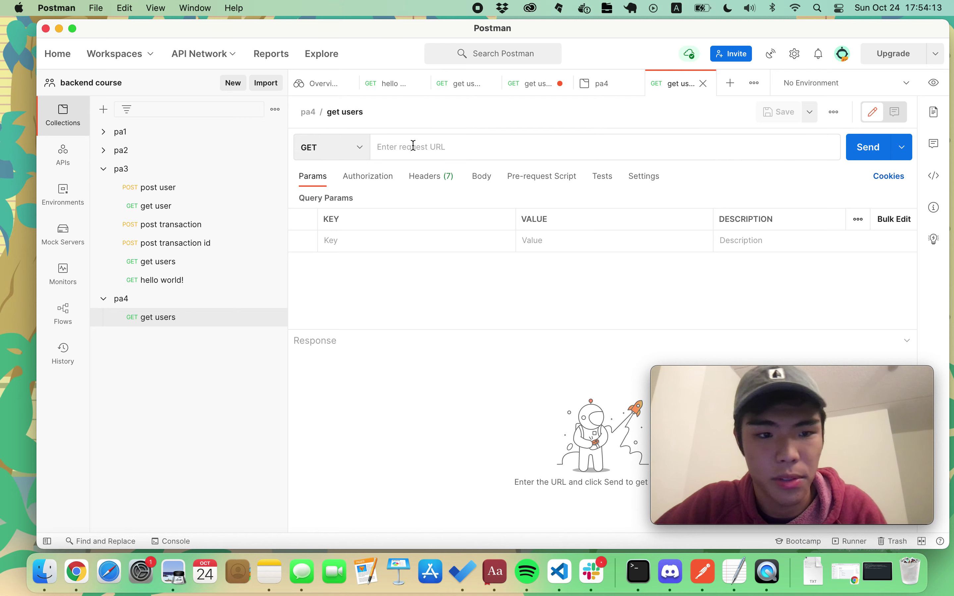
click(205, 209)
triple_click(576, 143)
key(super+c)
click(149, 317)
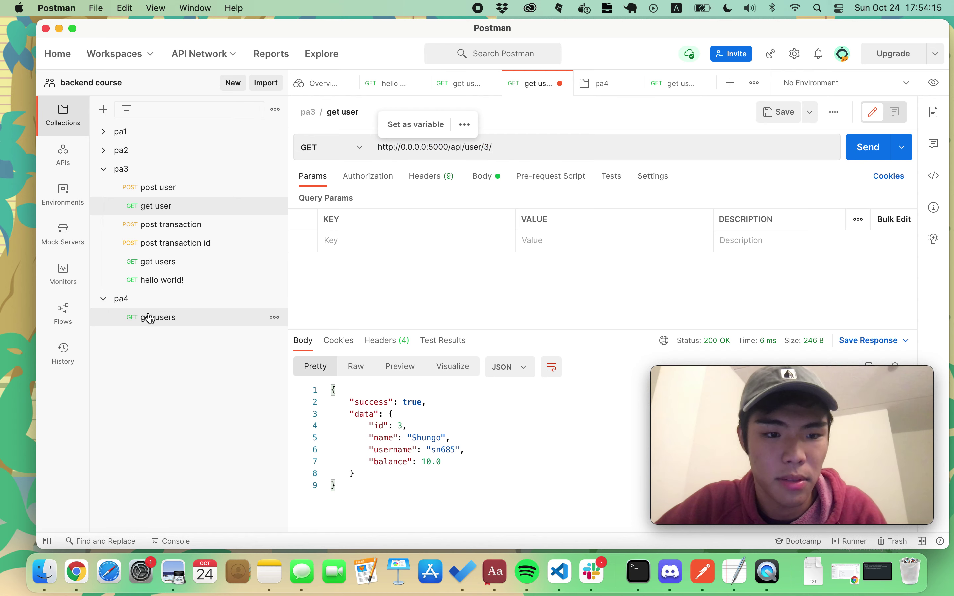
key(super+v)
text(s/)
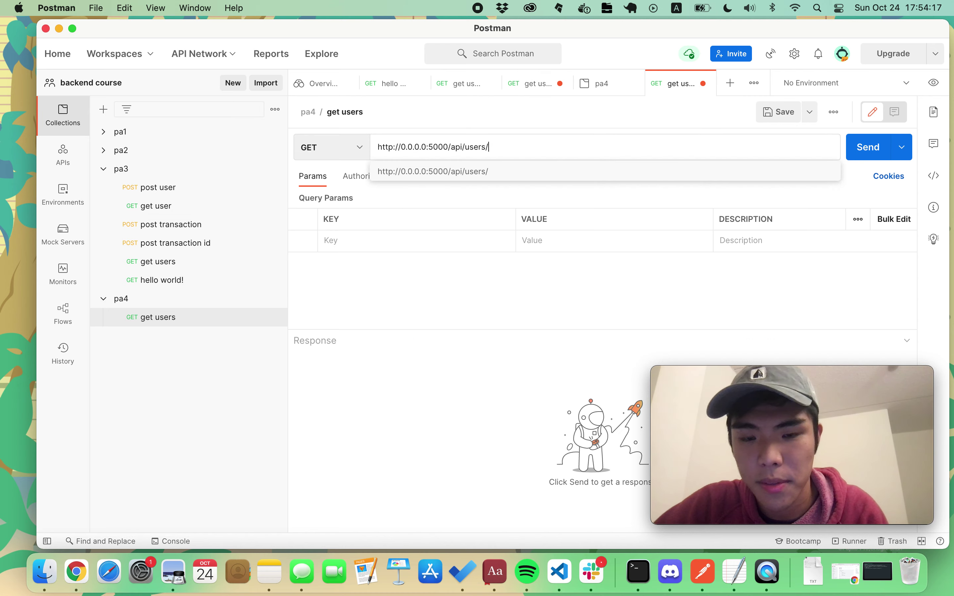
key(super+s)
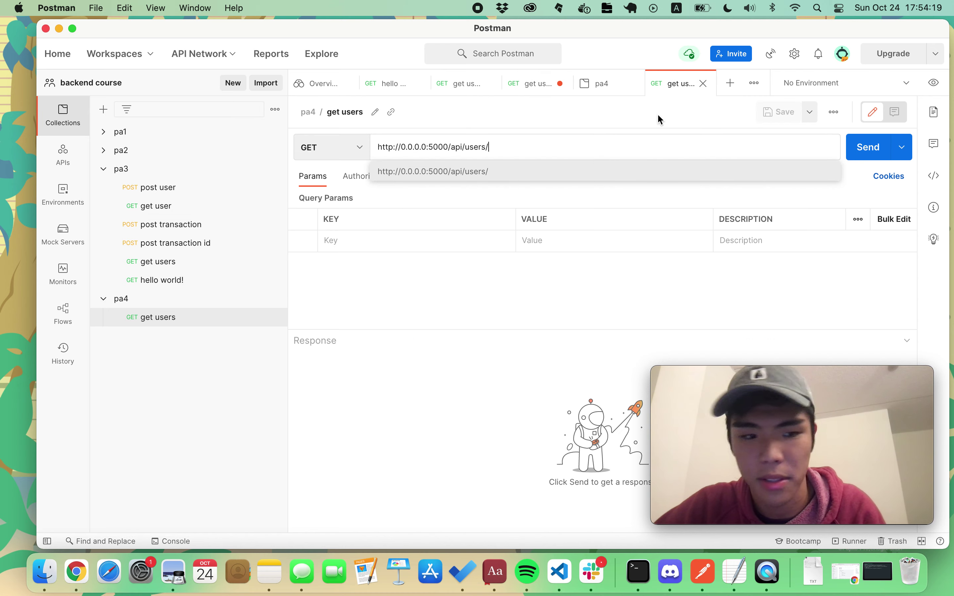
Step: Close pa4's "get users" request and collapse the pa4 collection
click(703, 83)
click(103, 298)
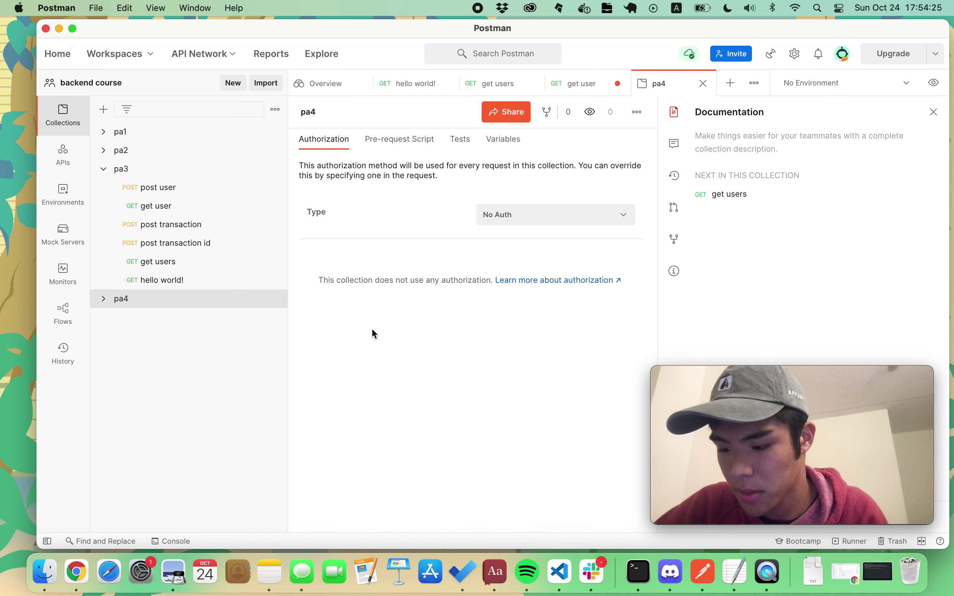
Step: Review pa3's "get user", "hello world!" and "get users" requests, and examine the request body of "post transaction id"
scroll(414, 85, right, 2)
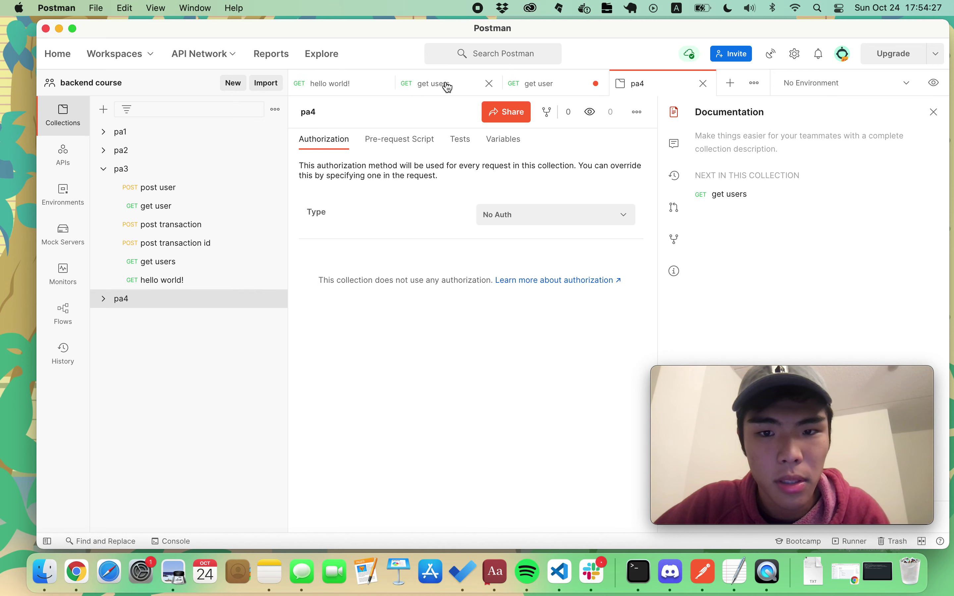
click(534, 85)
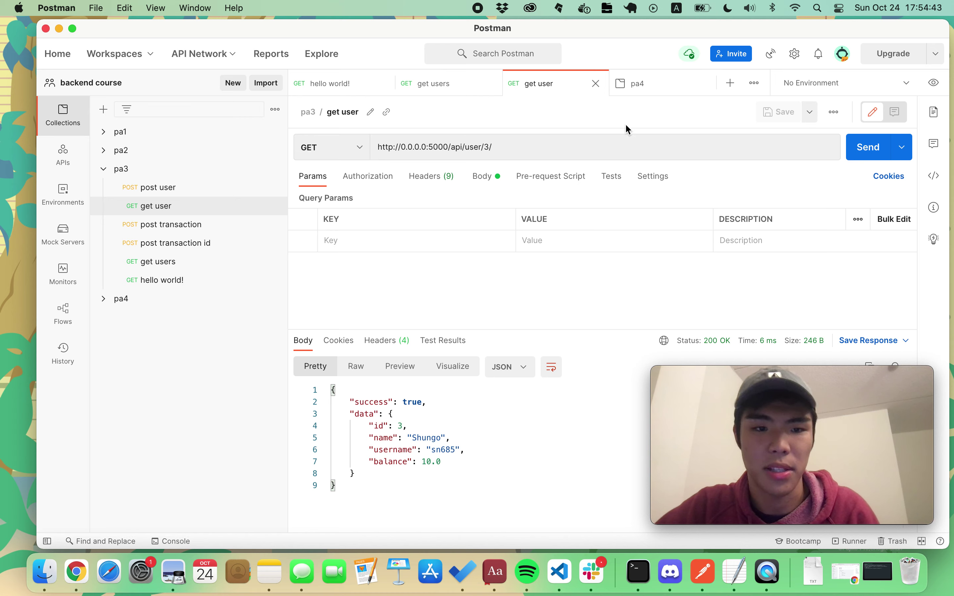
click(342, 84)
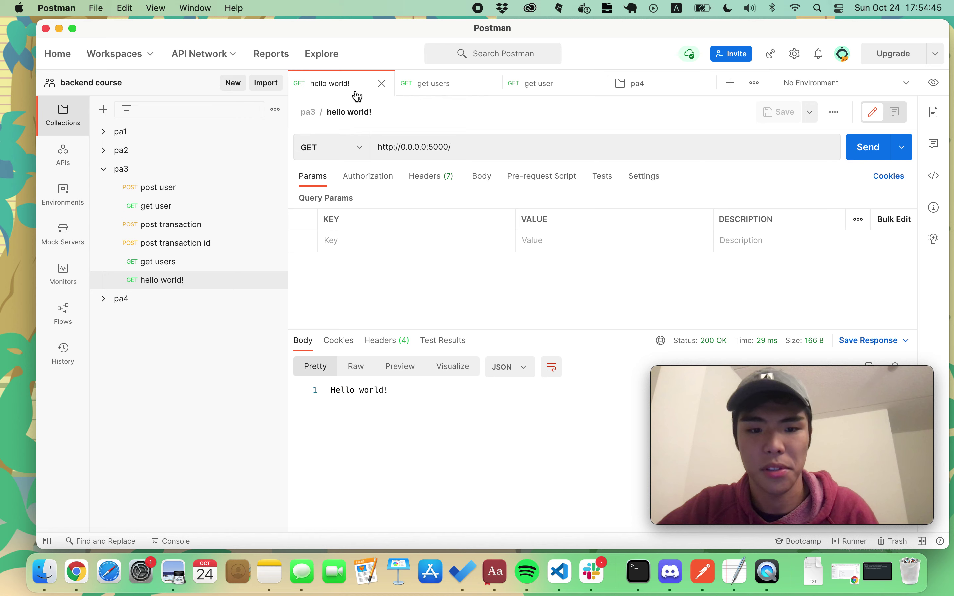
key(ctrl+Tab)
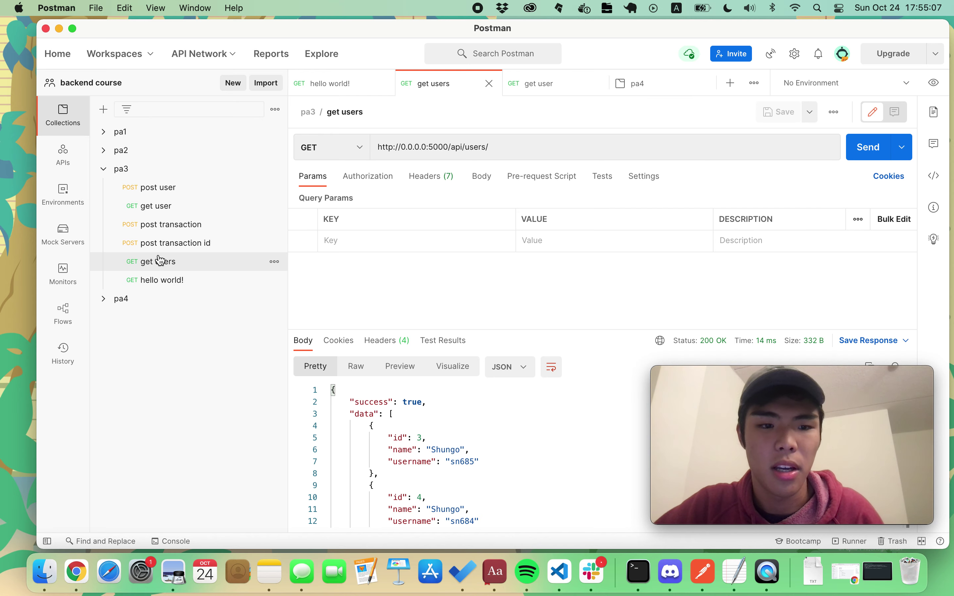
click(179, 243)
click(183, 225)
click(185, 243)
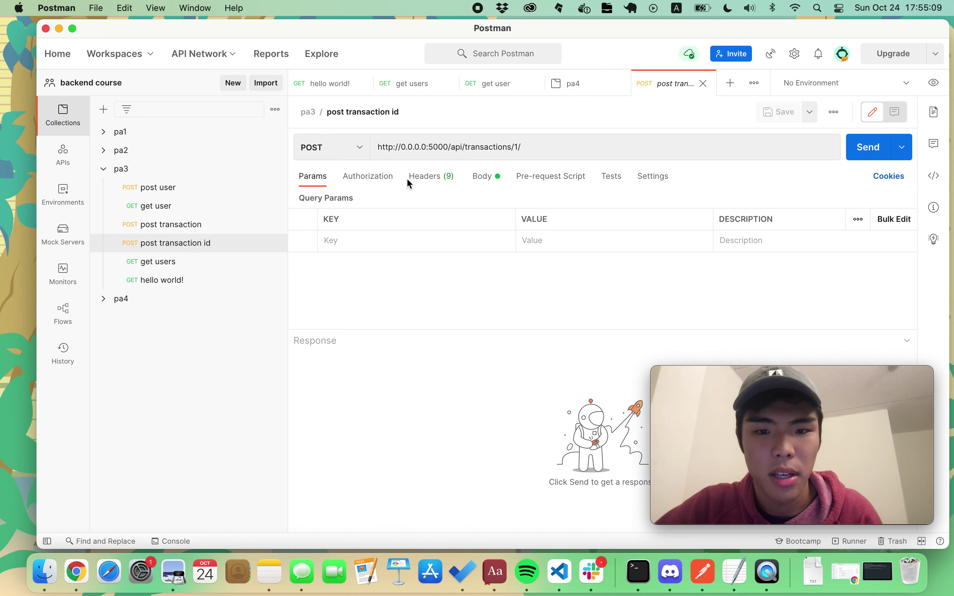
click(486, 178)
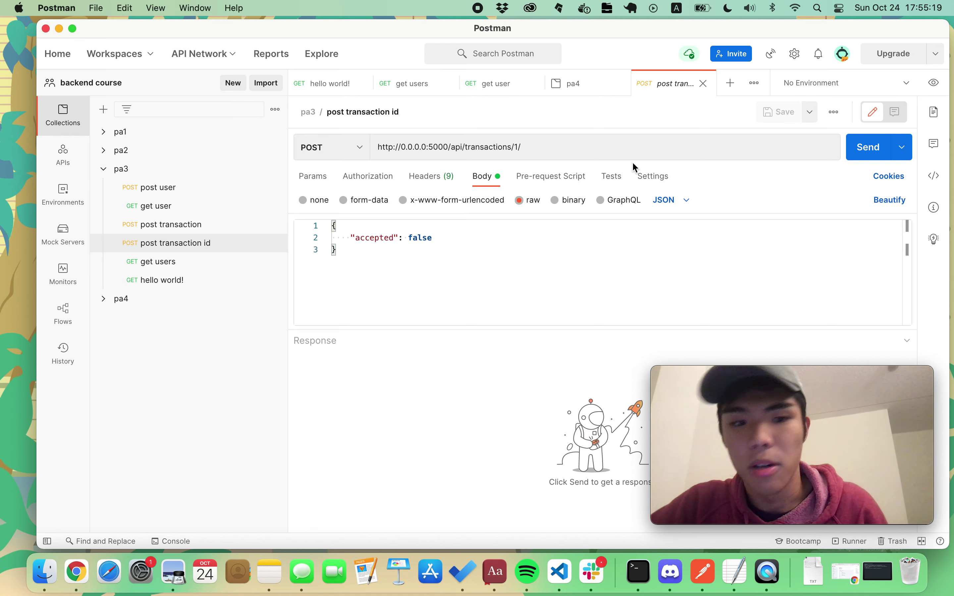
Step: Export the pa3 collection in Collection v2.1 format to Downloads as pa3.postman_collection.json
click(276, 171)
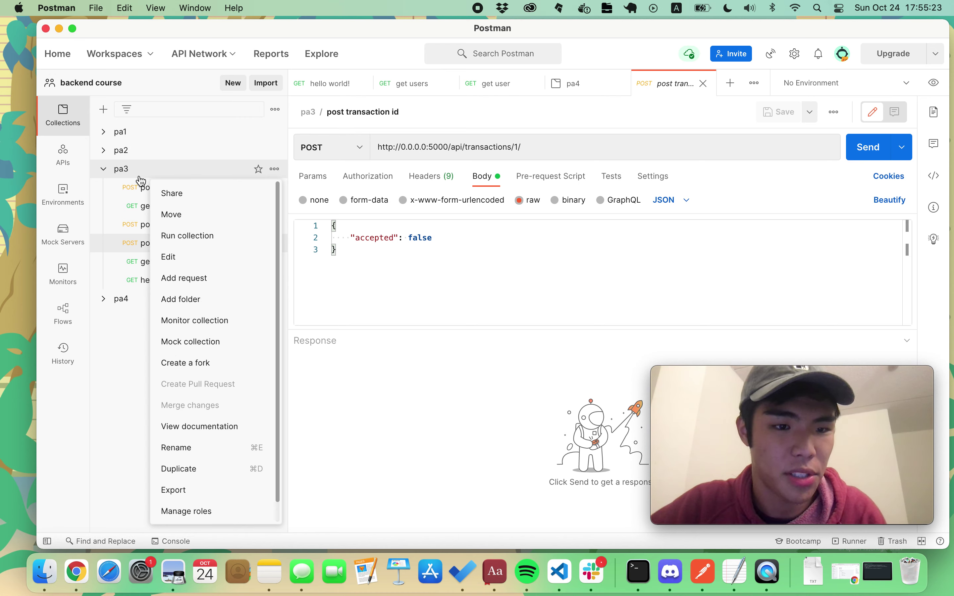
click(190, 491)
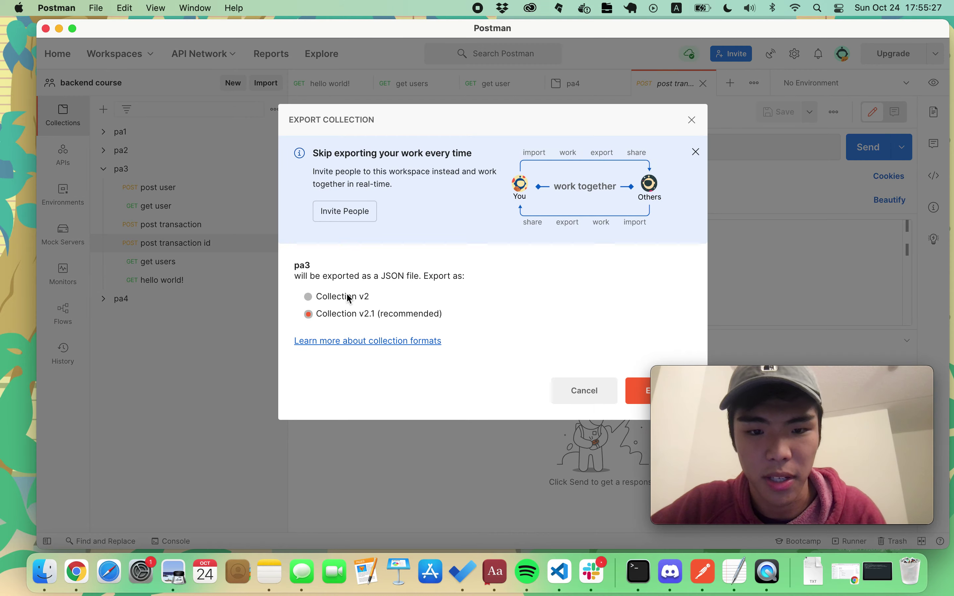
click(638, 393)
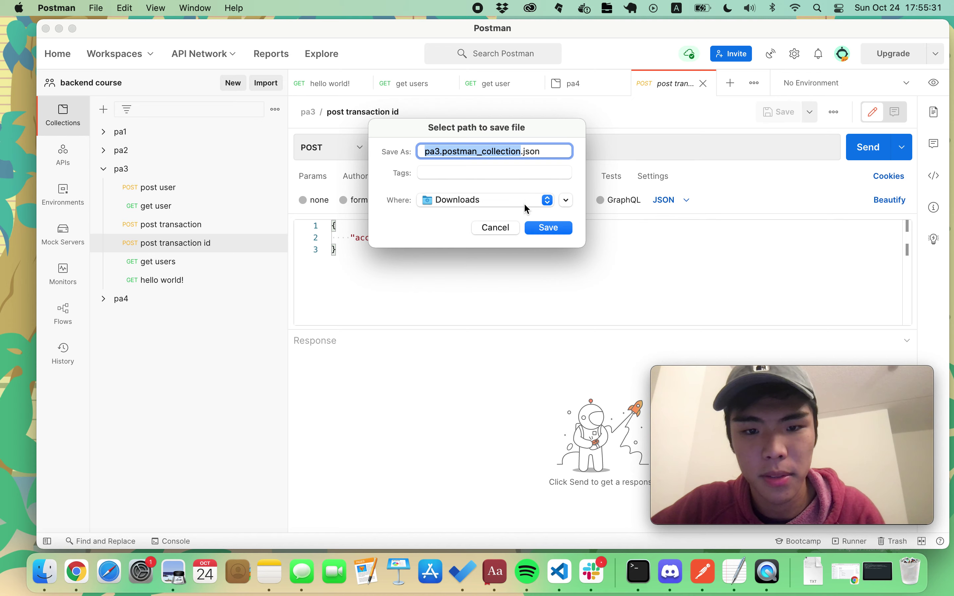
click(553, 233)
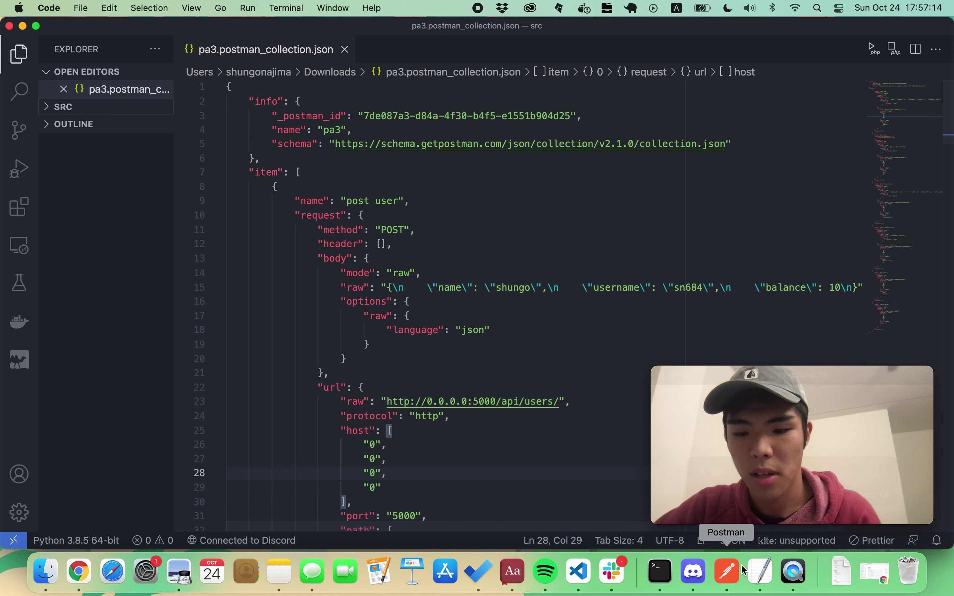
Step: Switch to Chrome and highlight the bonus point for a Postman test collection in the relational databases assignment handout
click(726, 572)
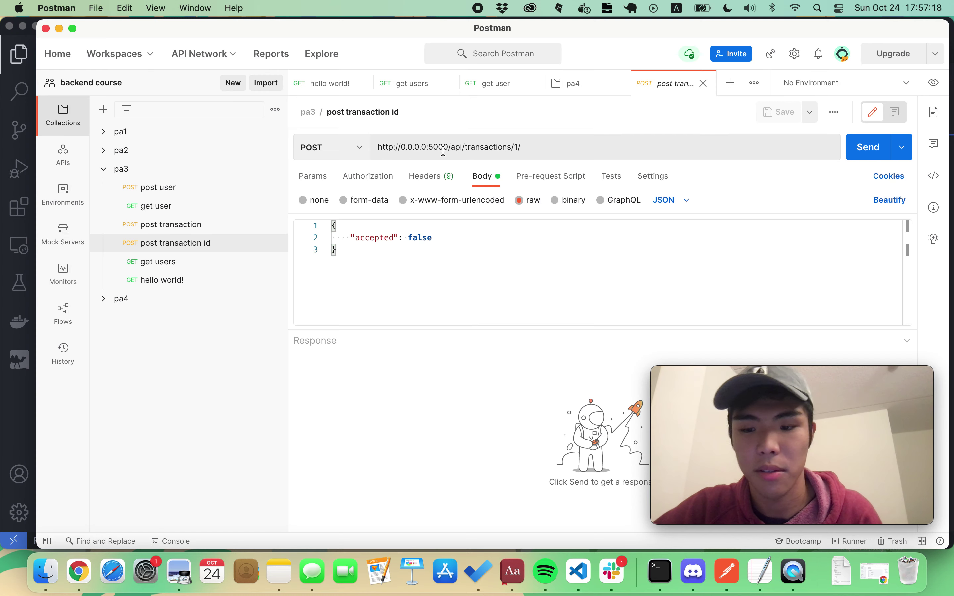
click(875, 572)
click(315, 35)
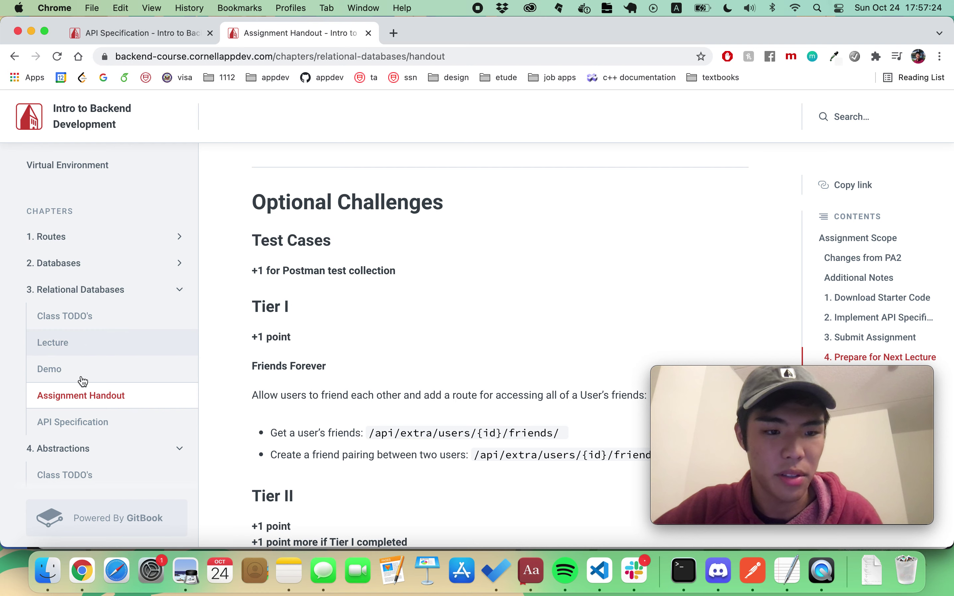
scroll(136, 318, down, 1)
drag(252, 271, 402, 273)
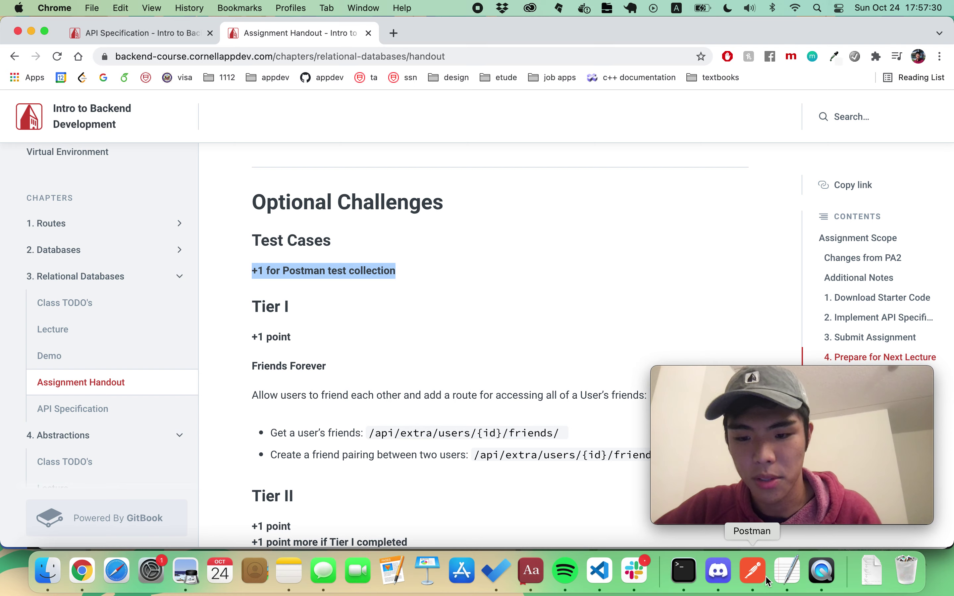
Step: Return to Postman and switch the Language detection option away from JSON in the general settings
click(753, 572)
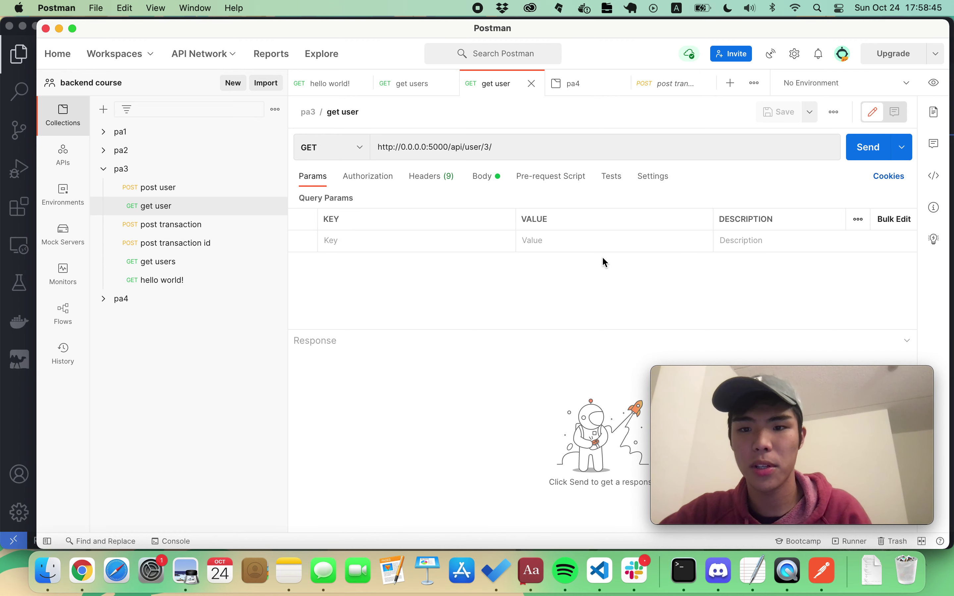
click(794, 54)
click(785, 81)
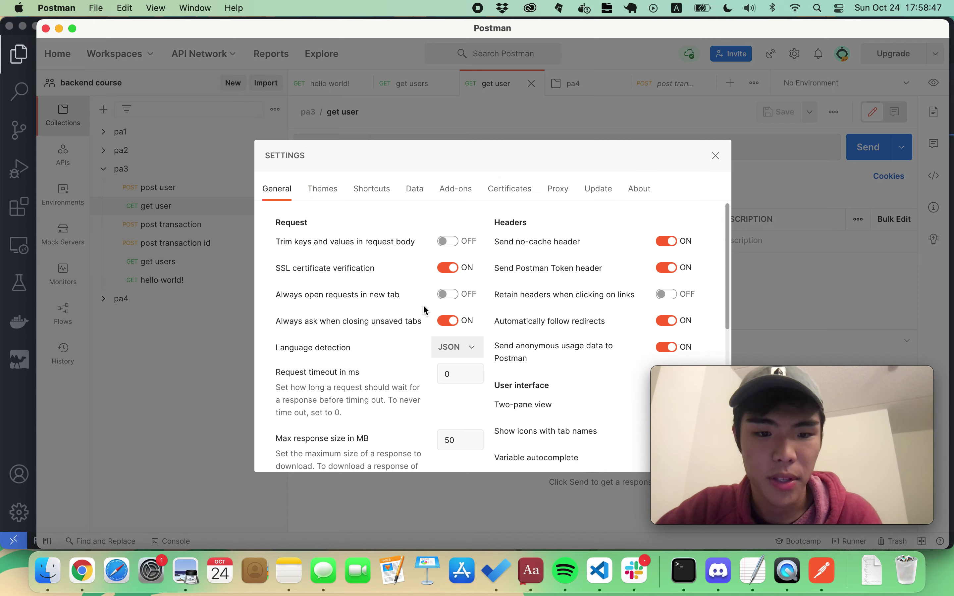
click(450, 343)
click(482, 377)
click(715, 155)
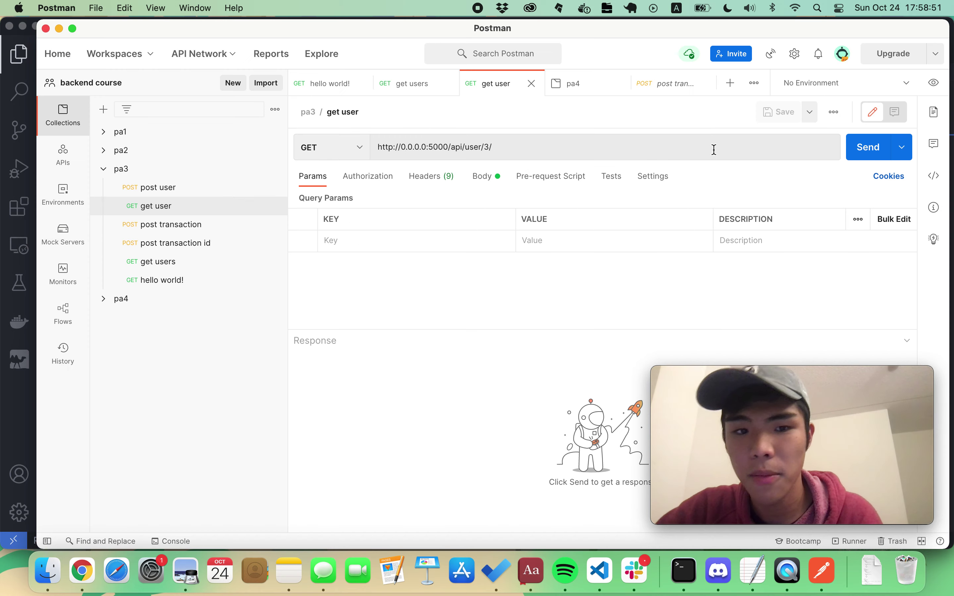
Step: Send pa3's "get user" request for user 3 and display its response body as JSON
click(867, 148)
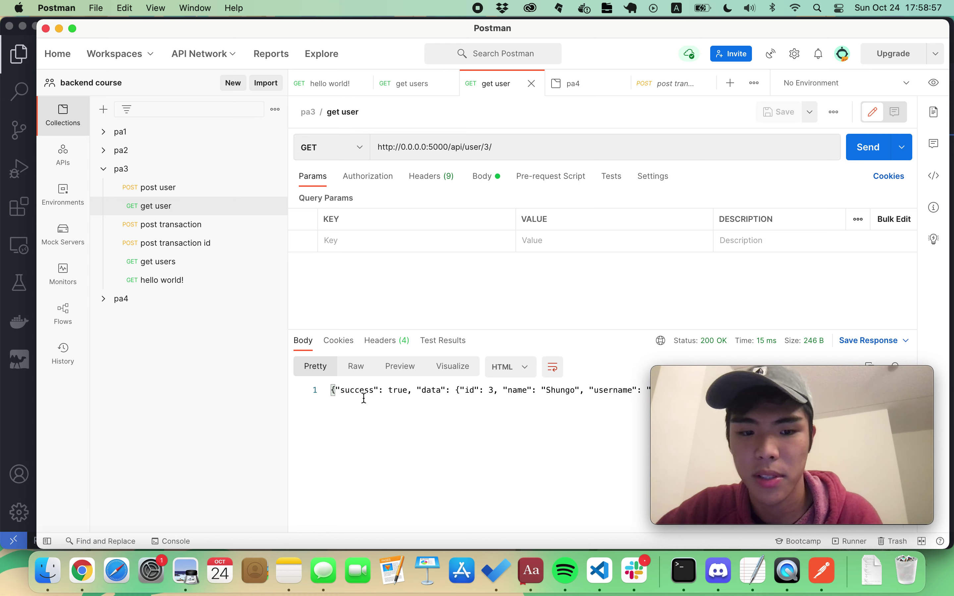
click(524, 367)
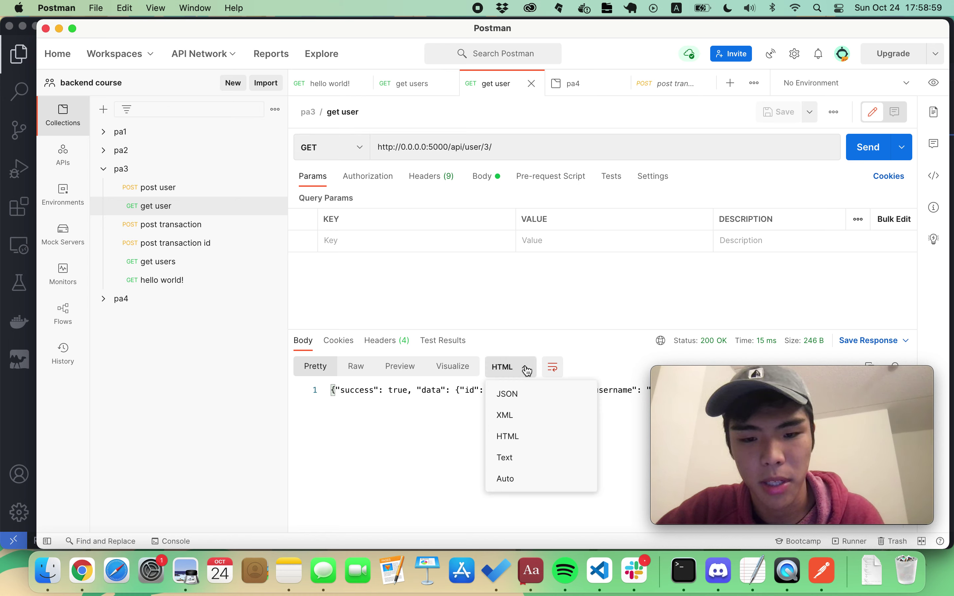
click(512, 393)
Step: Set Language detection to JSON in the general settings, and inspect the formatted "get user" response
click(795, 53)
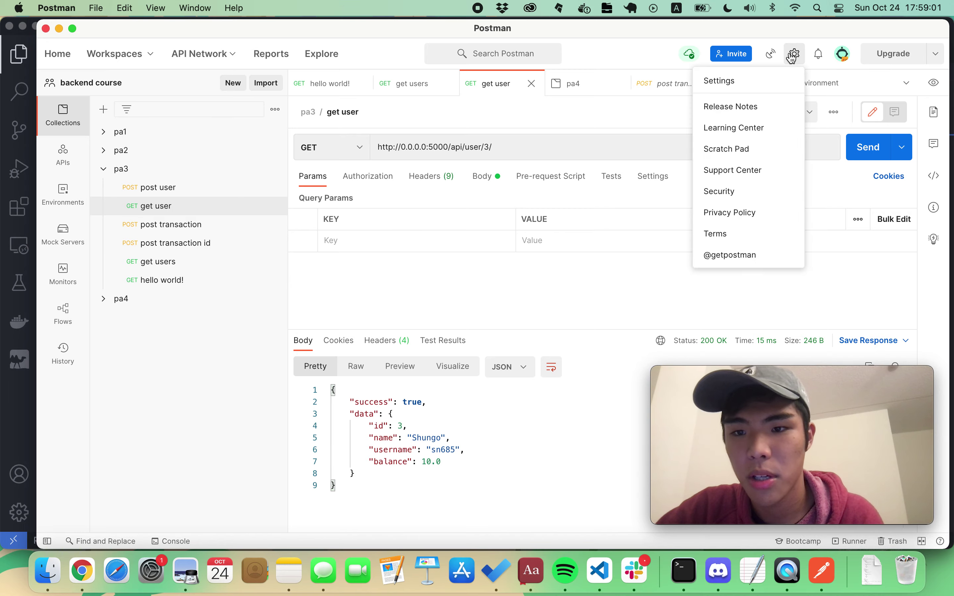
click(742, 82)
click(449, 346)
click(456, 391)
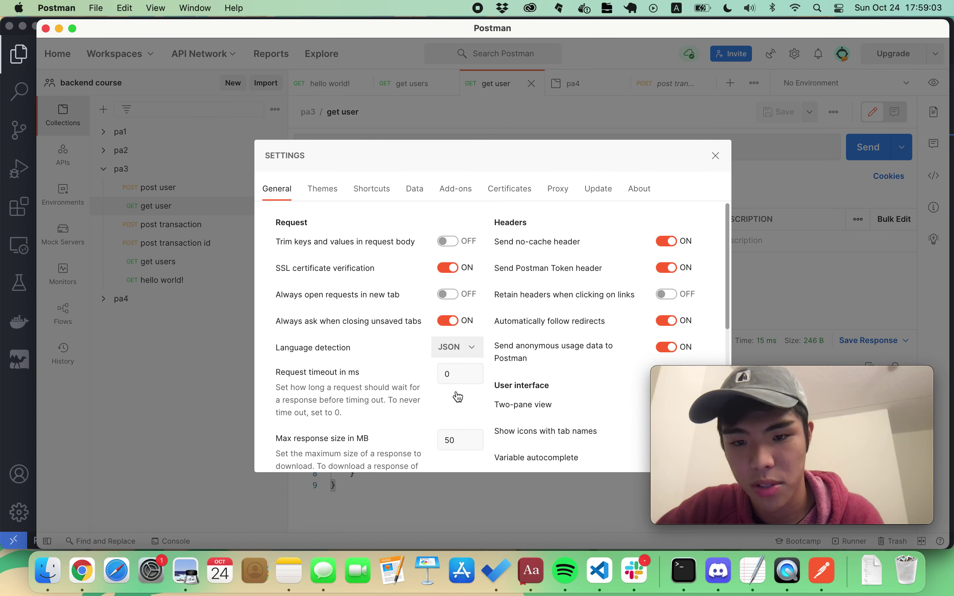
click(715, 155)
drag(394, 453, 356, 403)
click(408, 462)
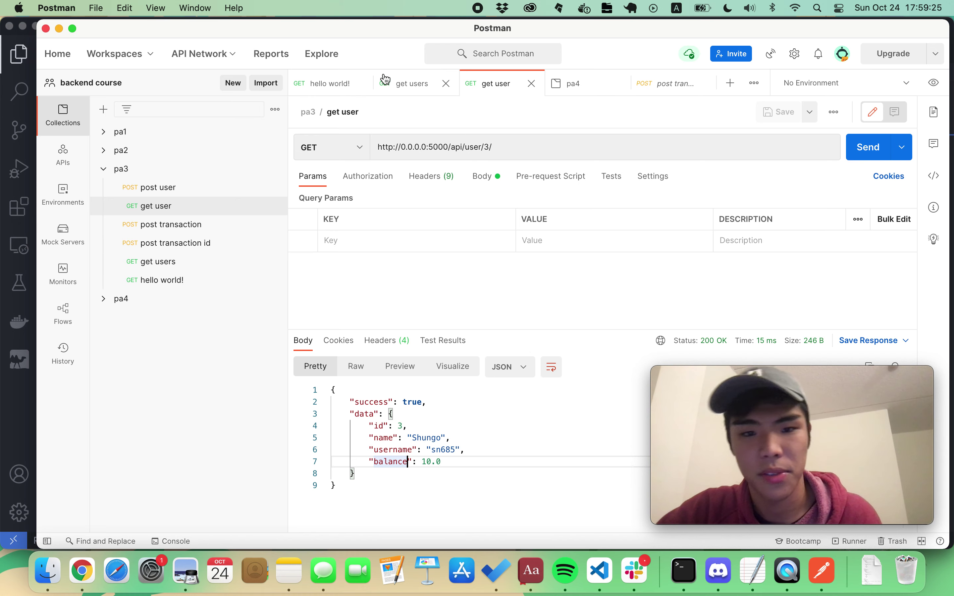
drag(378, 148, 462, 148)
key(super+c)
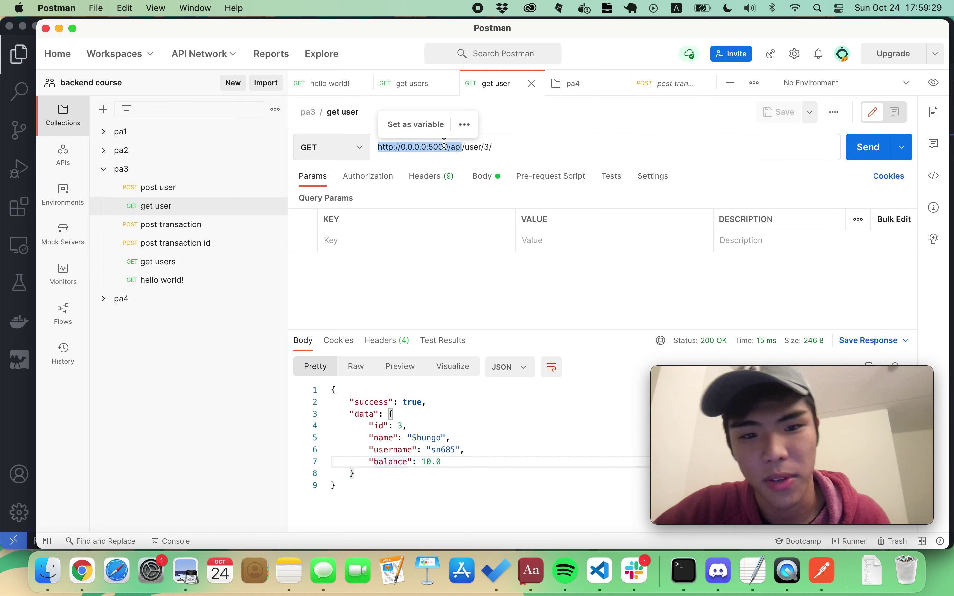
click(177, 193)
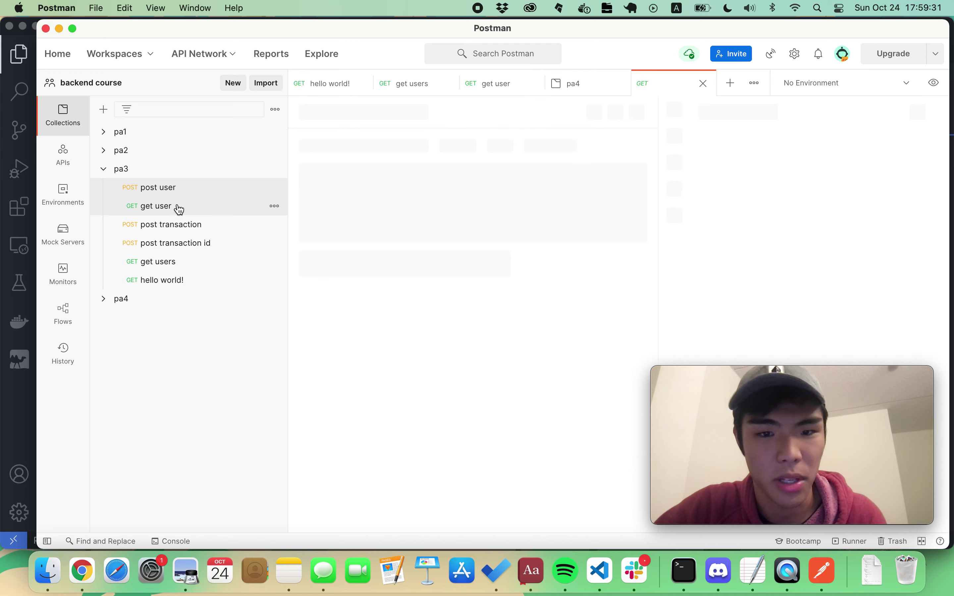
click(178, 207)
click(181, 226)
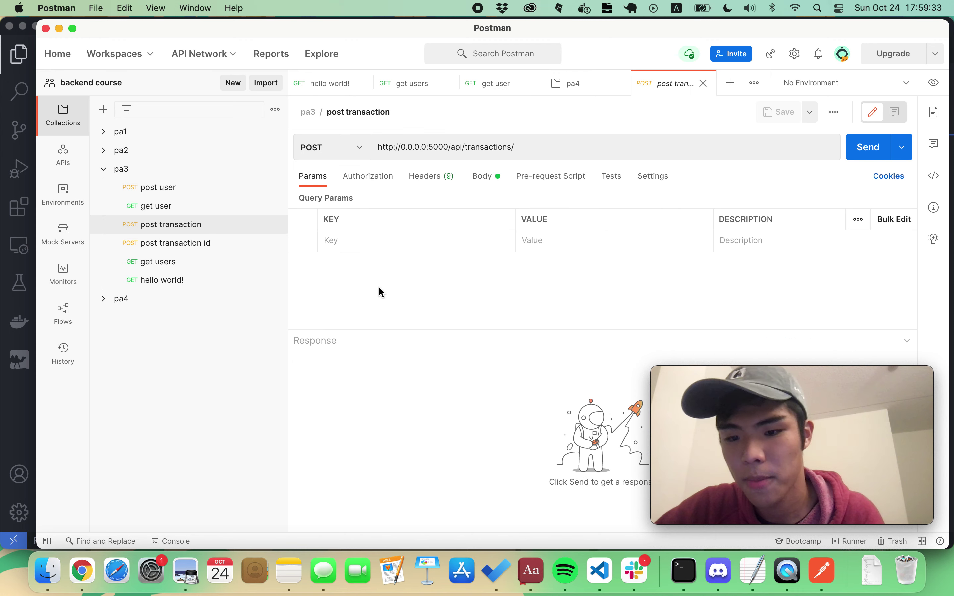
Step: Switch to Terminal, run print(hashlib.sha1(os.urandom(64)).hexdigest()) in the Python session, highlight the printed token, and return to Postman
click(683, 575)
key(super+grave)
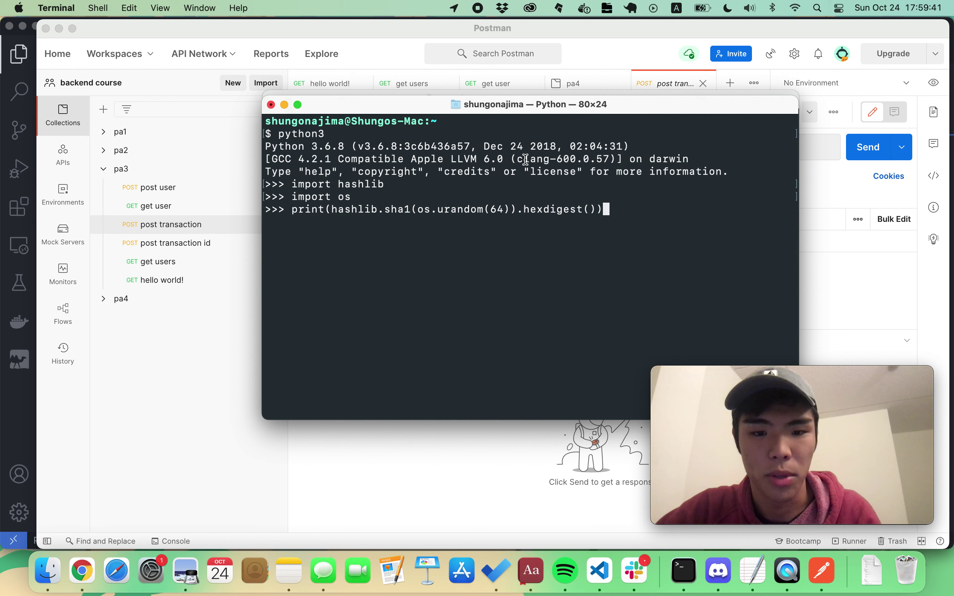
key(Return)
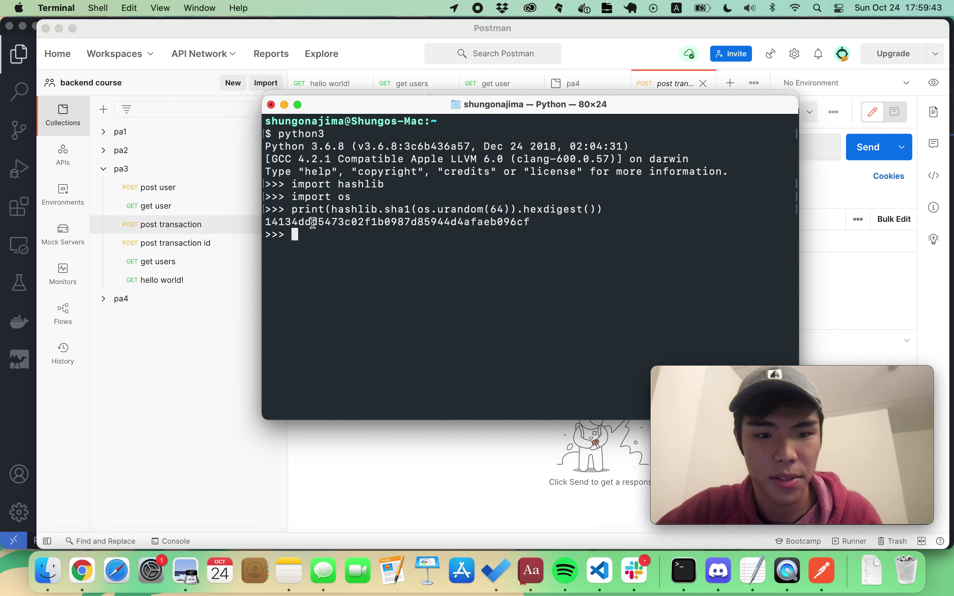
double_click(445, 223)
click(446, 236)
drag(545, 226, 262, 224)
click(343, 216)
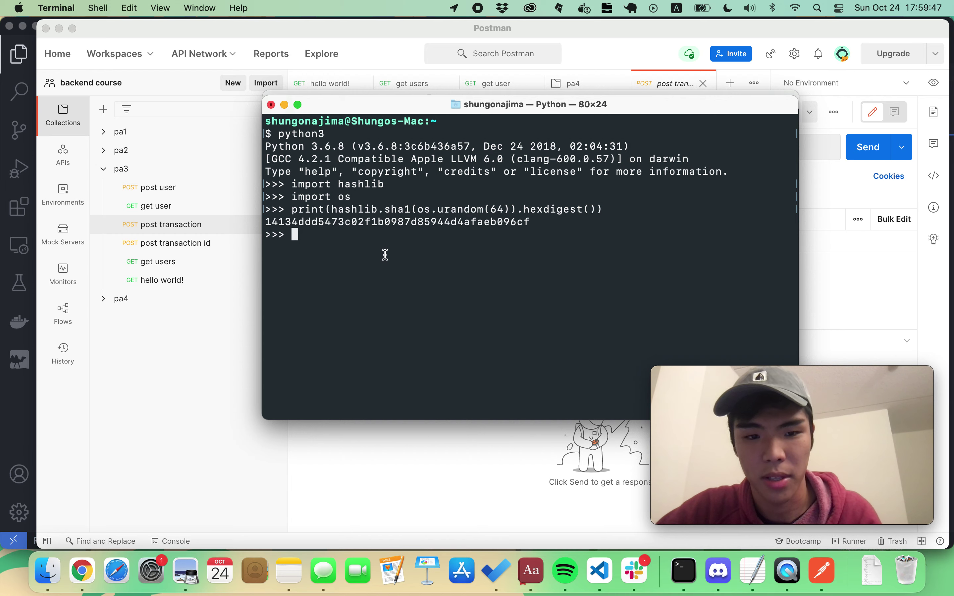
click(411, 472)
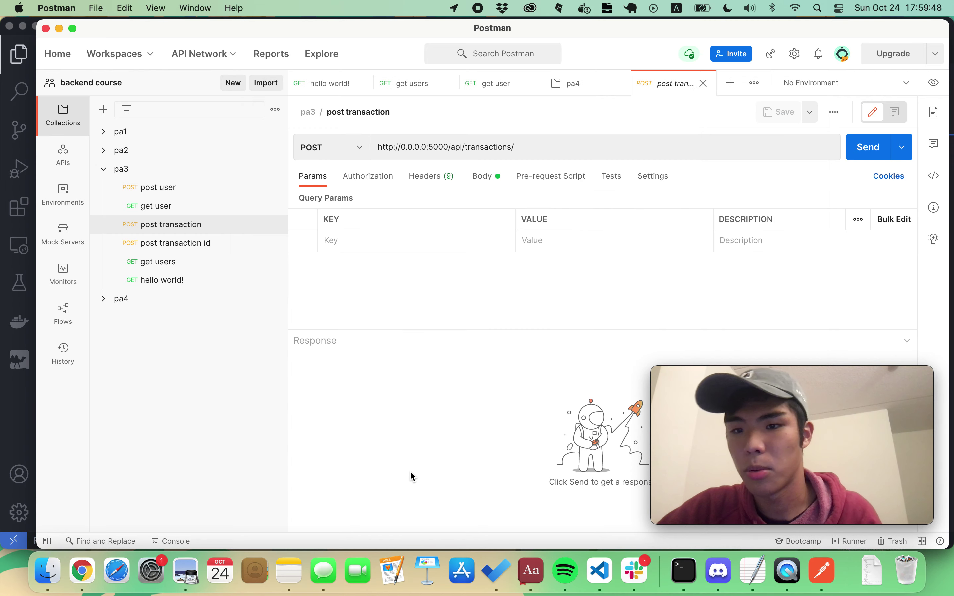
Step: Add a global variable named localhost to the workspace
click(933, 83)
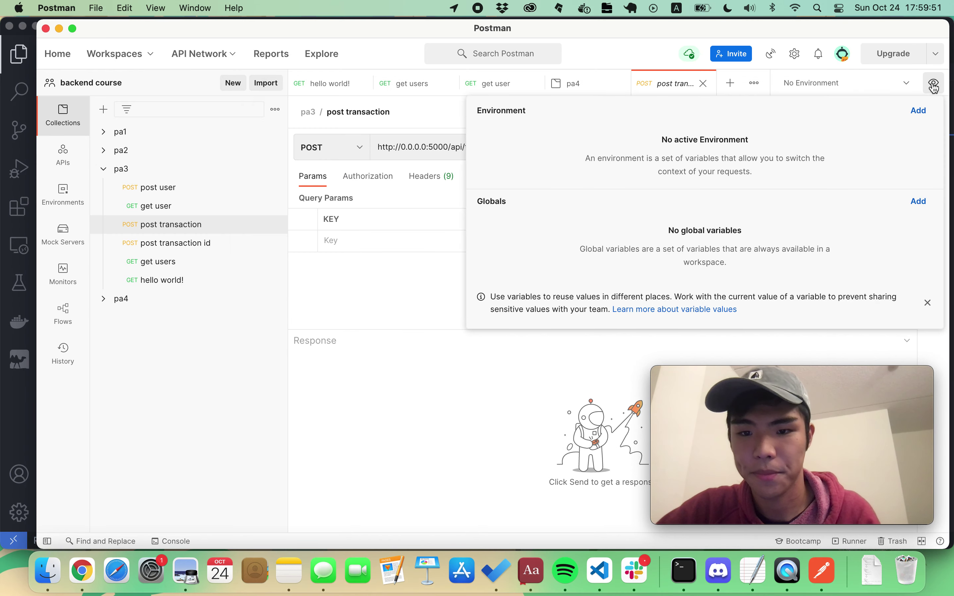
click(919, 201)
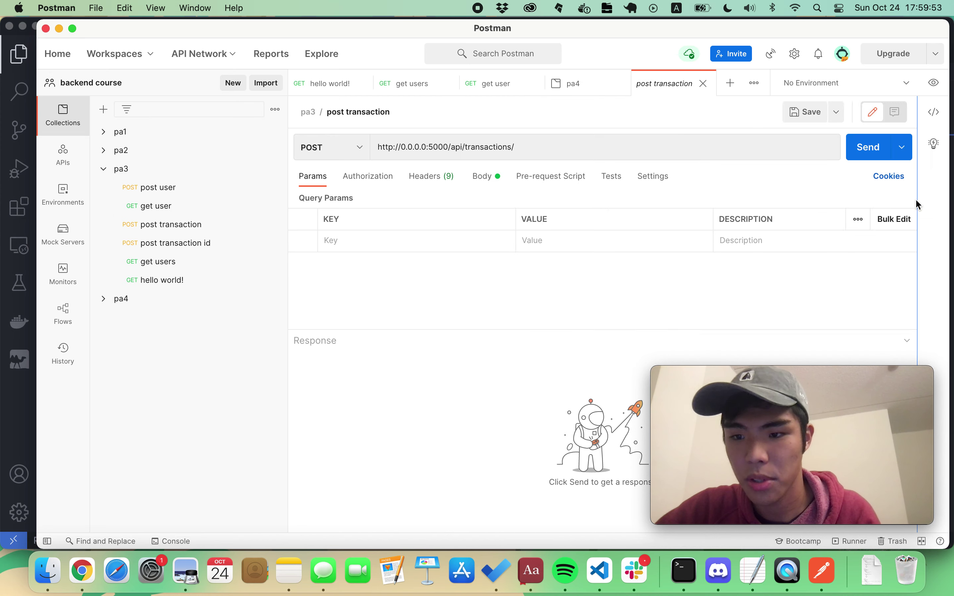
click(340, 207)
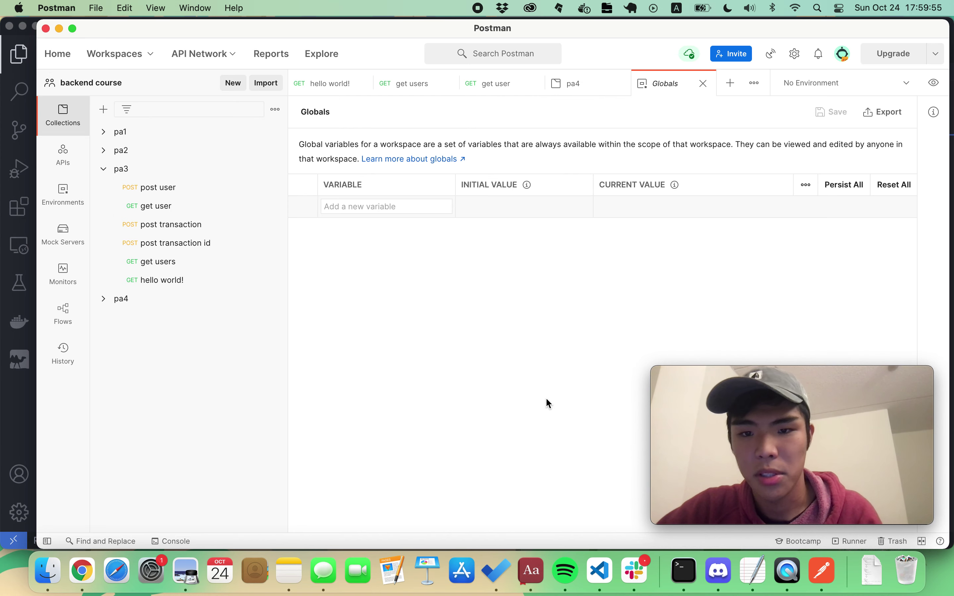
text(localhost)
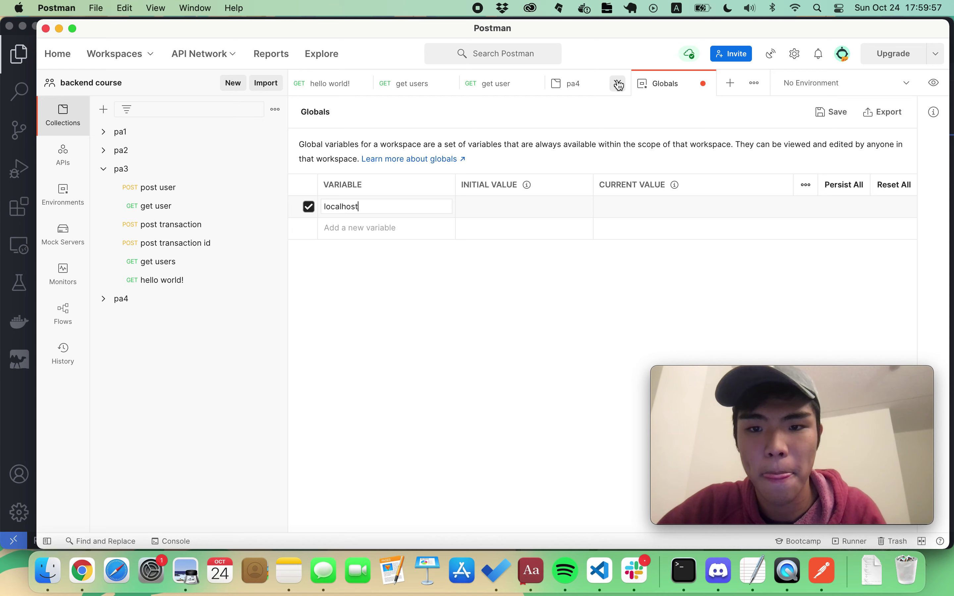
click(618, 83)
click(528, 84)
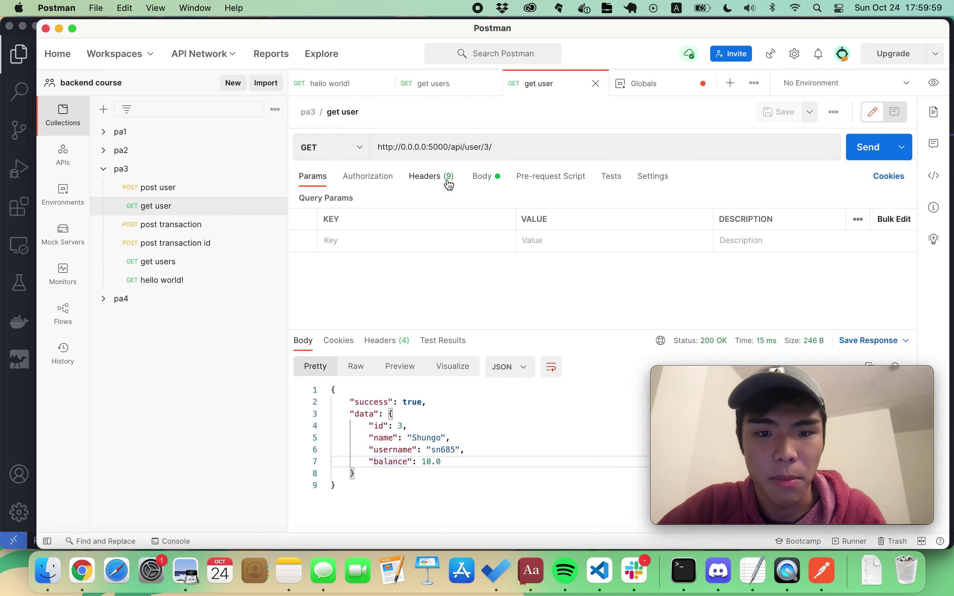
click(462, 147)
key(shift+super+Left)
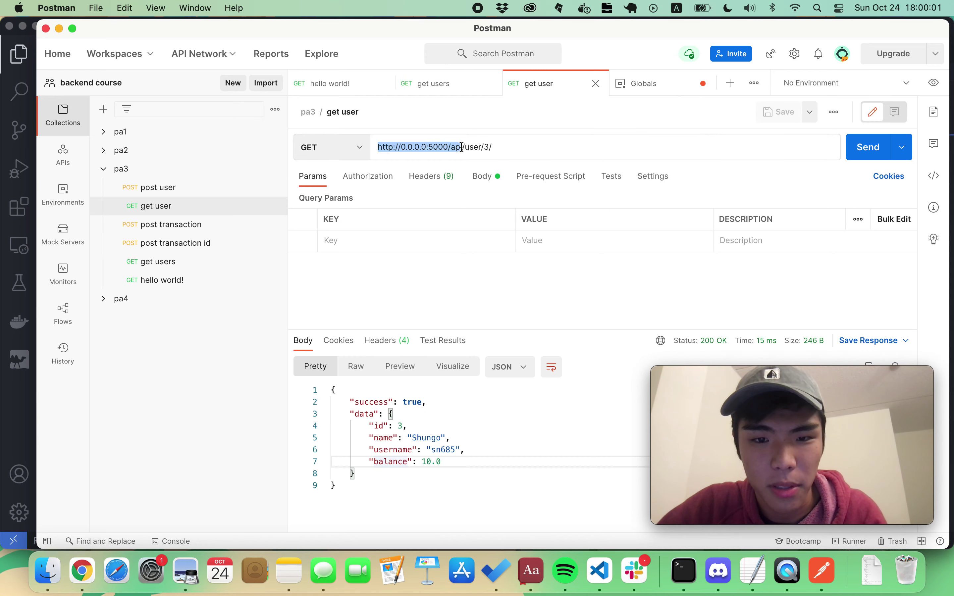
click(659, 89)
click(489, 209)
key(super+v)
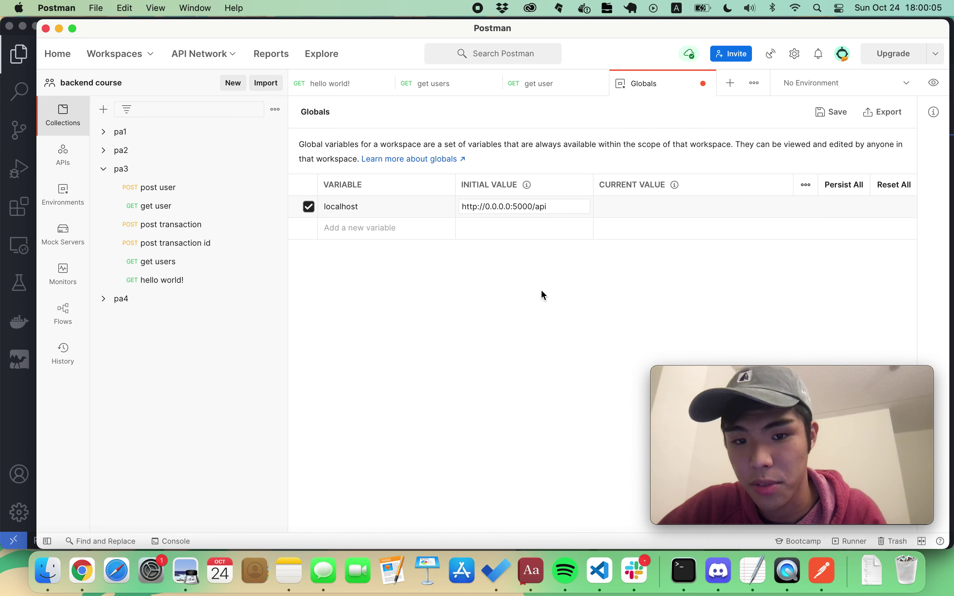
click(831, 112)
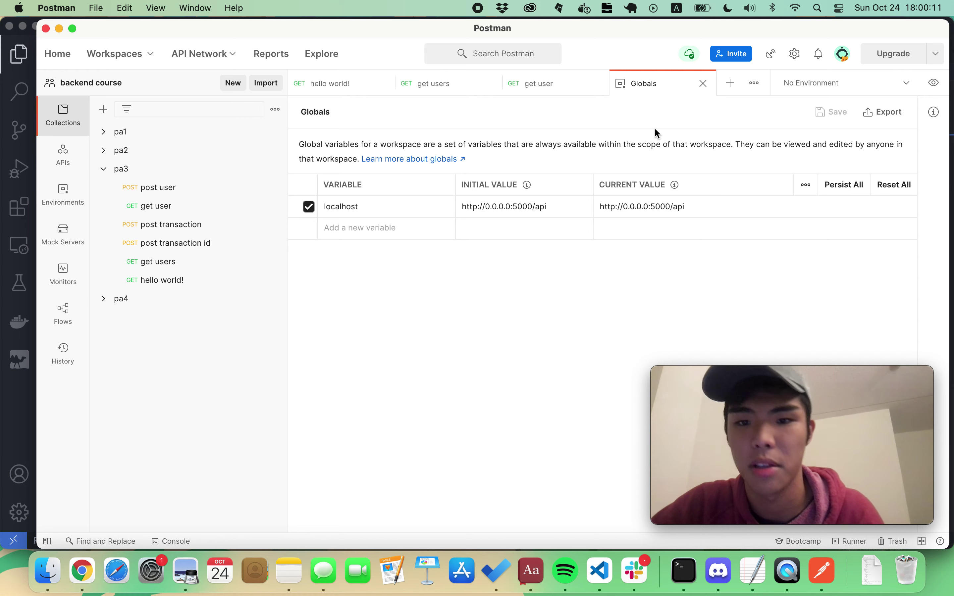
click(703, 83)
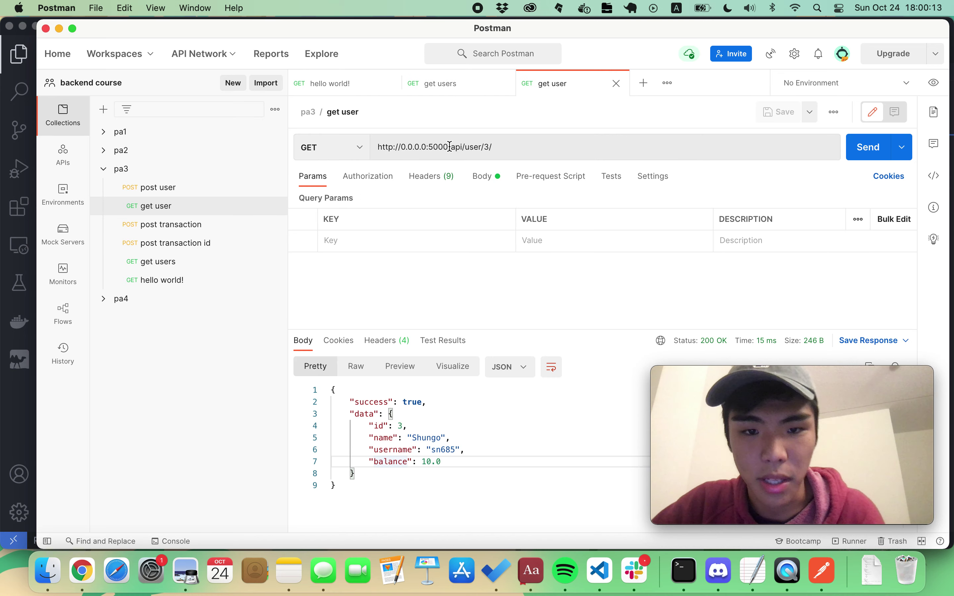
drag(464, 148, 377, 148)
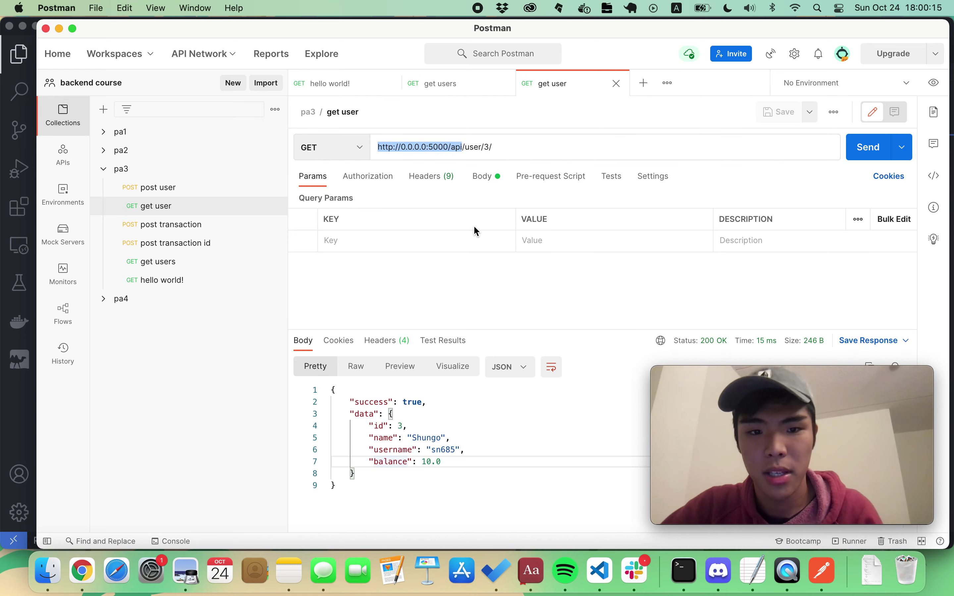
key(BackSpace)
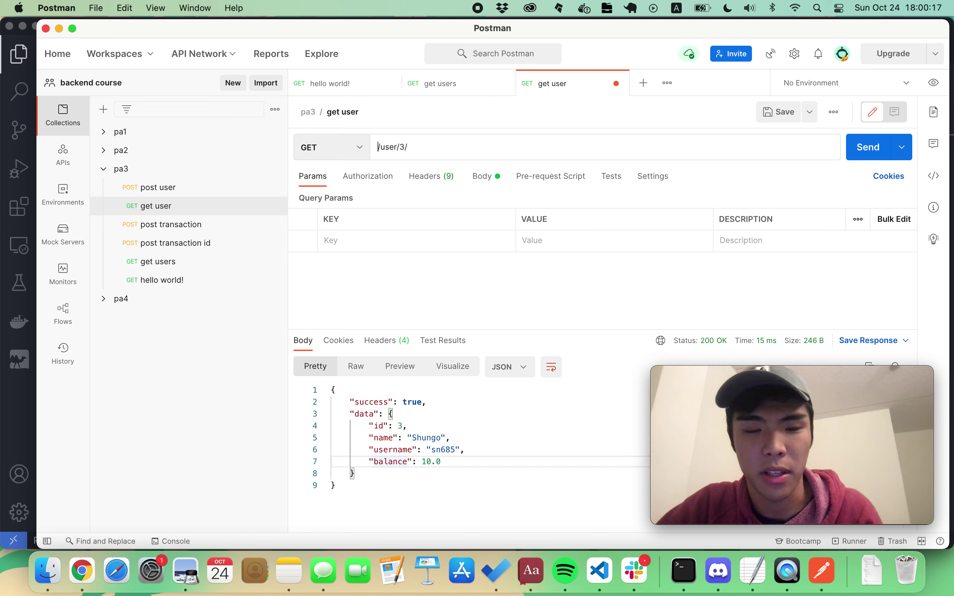
text({{)
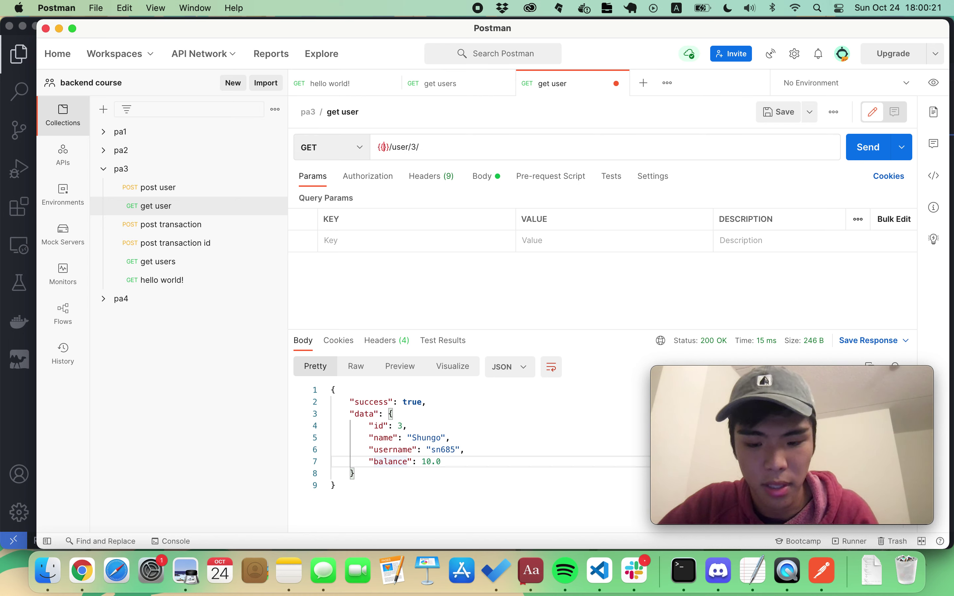
text(localhost)
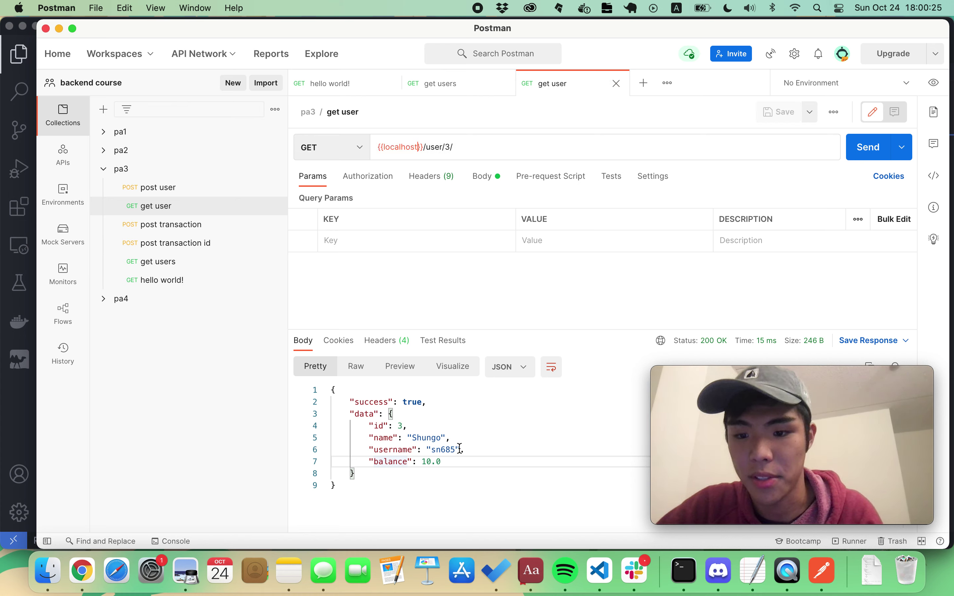
click(870, 146)
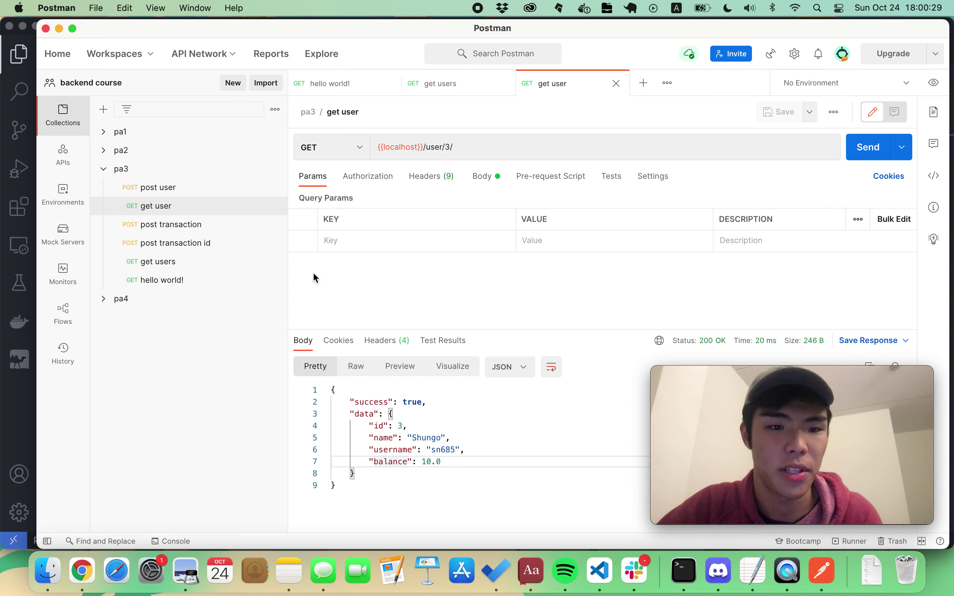
Step: Add a new request named "delete user" to the pa3 collection
right_click(165, 174)
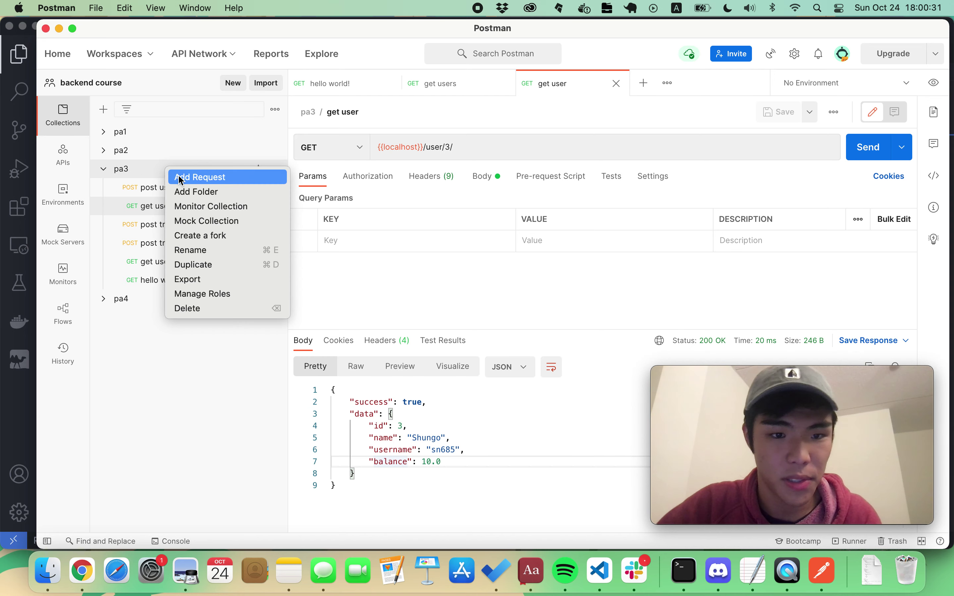
click(189, 177)
click(392, 113)
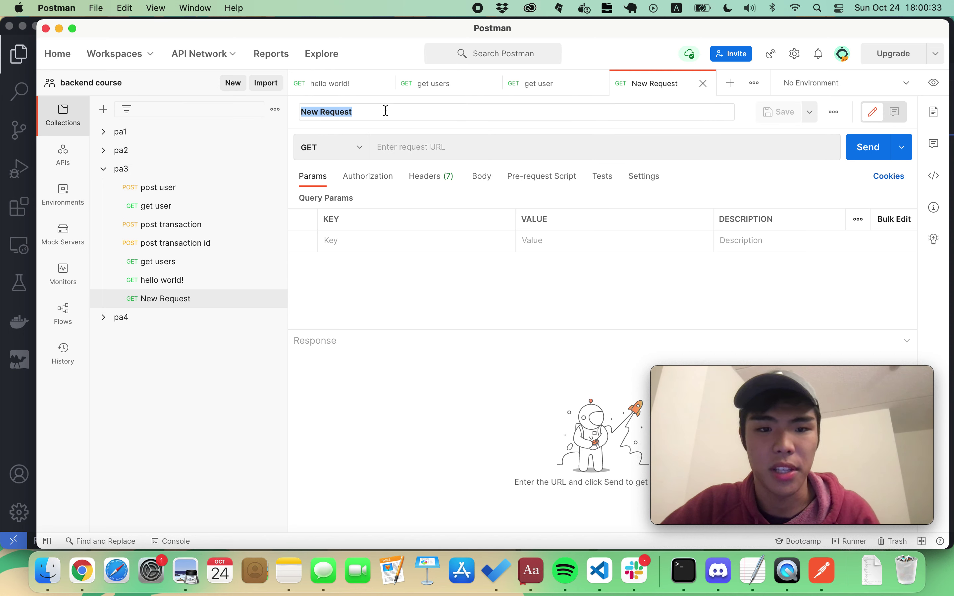
text(delete )
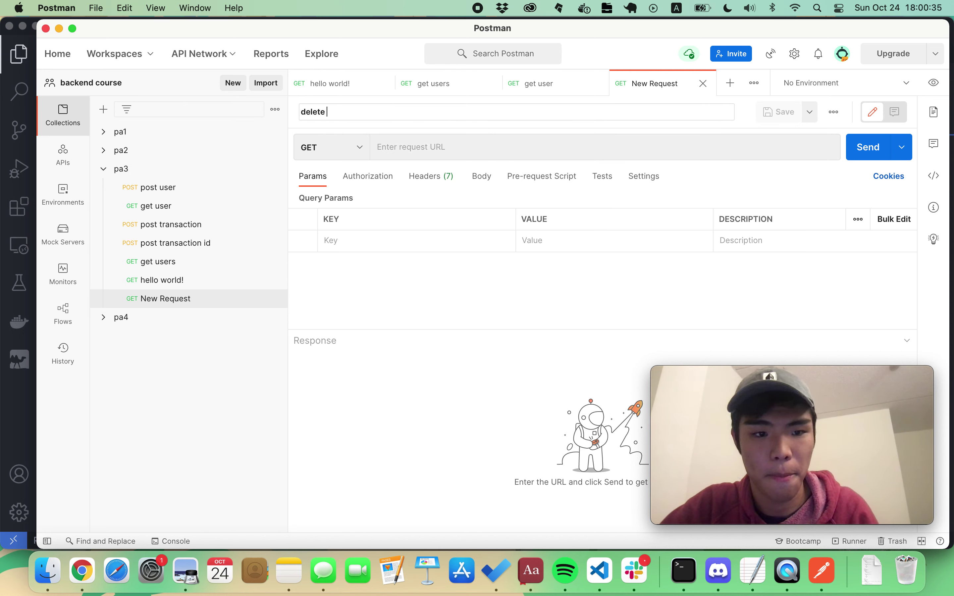
text(user)
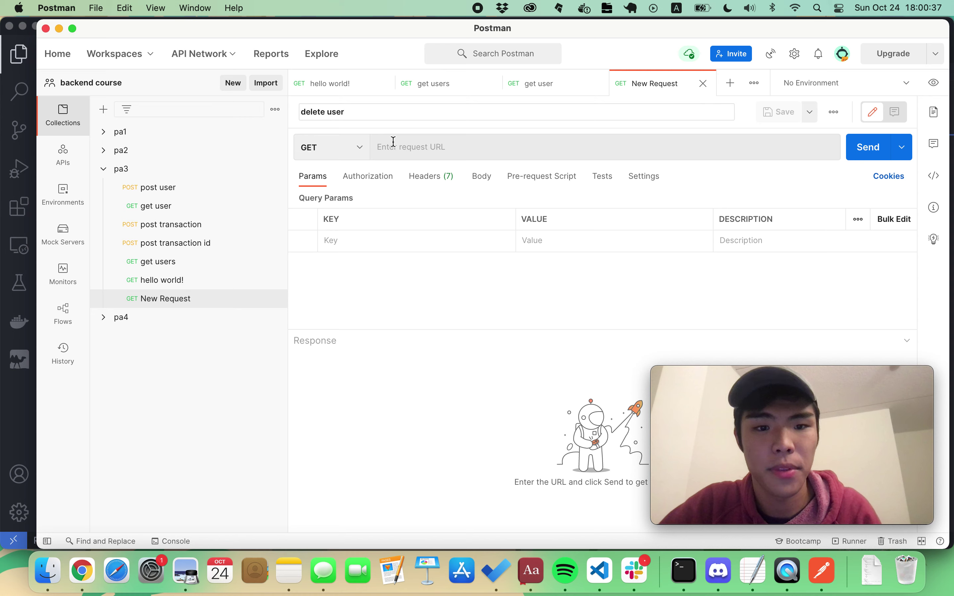
Step: Set the "delete user" request's method to DELETE and start its URL with {{localhost}}
click(337, 153)
text(DELE)
click(337, 179)
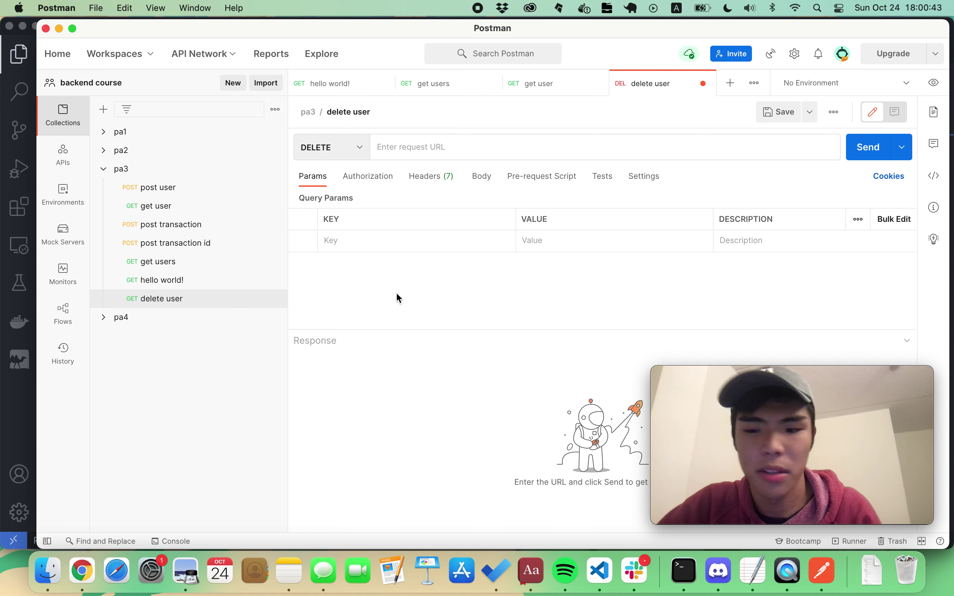
text({{)
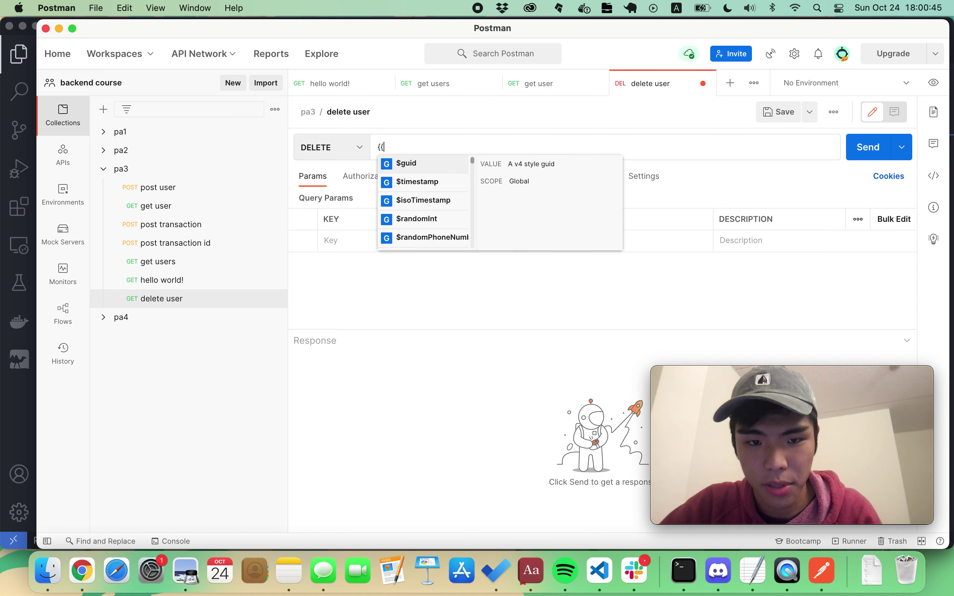
text(localhost}})
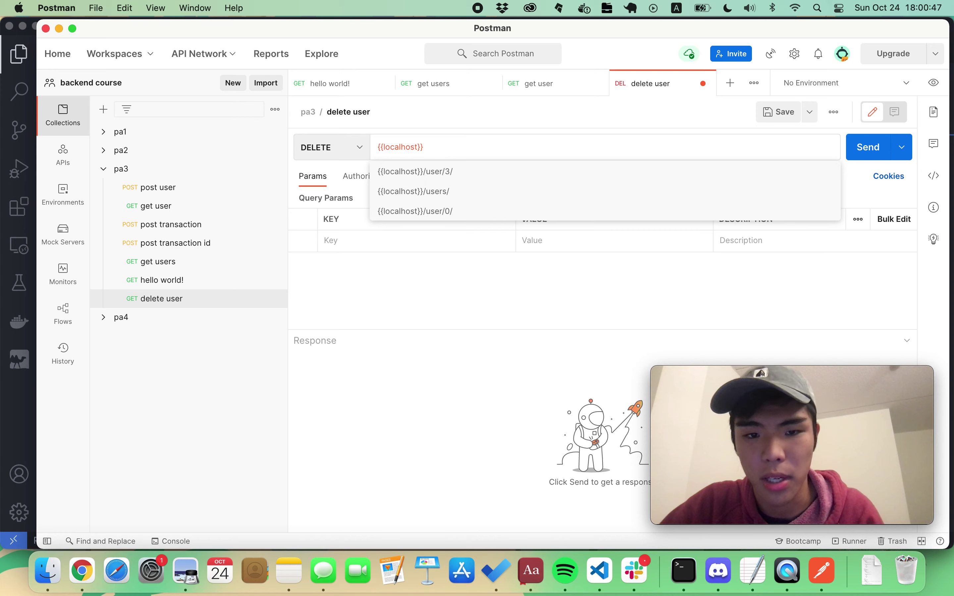
Step: Switch to Chrome, find the "Delete a specific user" route in the API specification, highlight its /api prefix, and return to Postman
click(99, 589)
key(ctrl+Tab)
scroll(306, 313, down, 15)
scroll(306, 313, down, 5)
drag(298, 338, 342, 339)
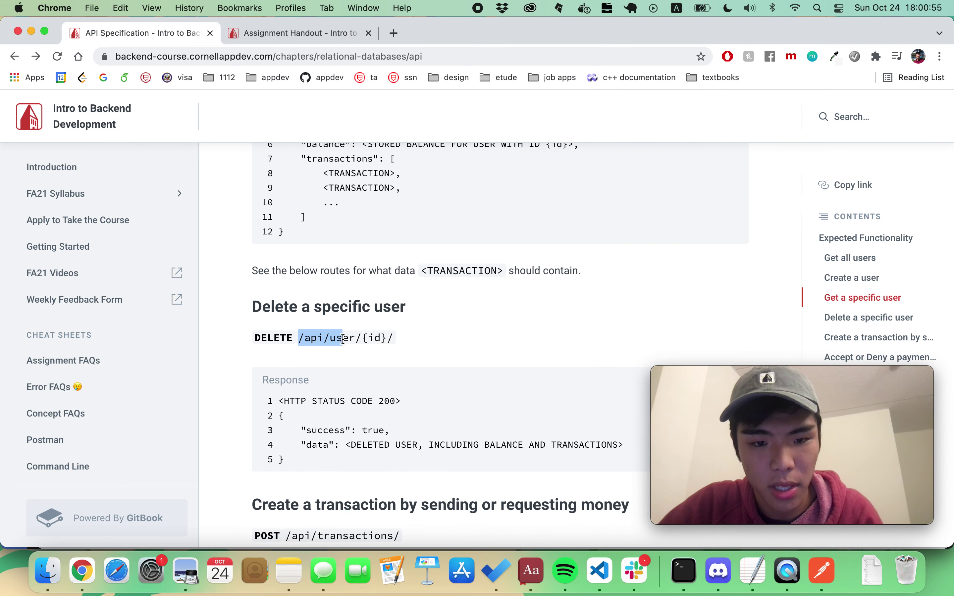
click(326, 339)
drag(325, 340, 298, 339)
key(super+Tab)
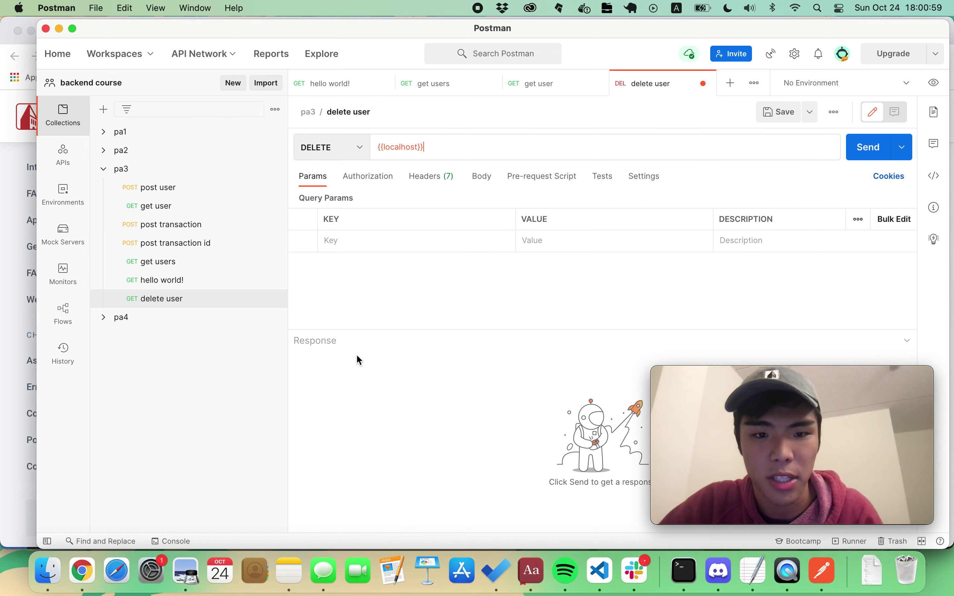
Step: Complete the "delete user" URL as {{localhost}}/user/2/, save the request and send it
text(user/)
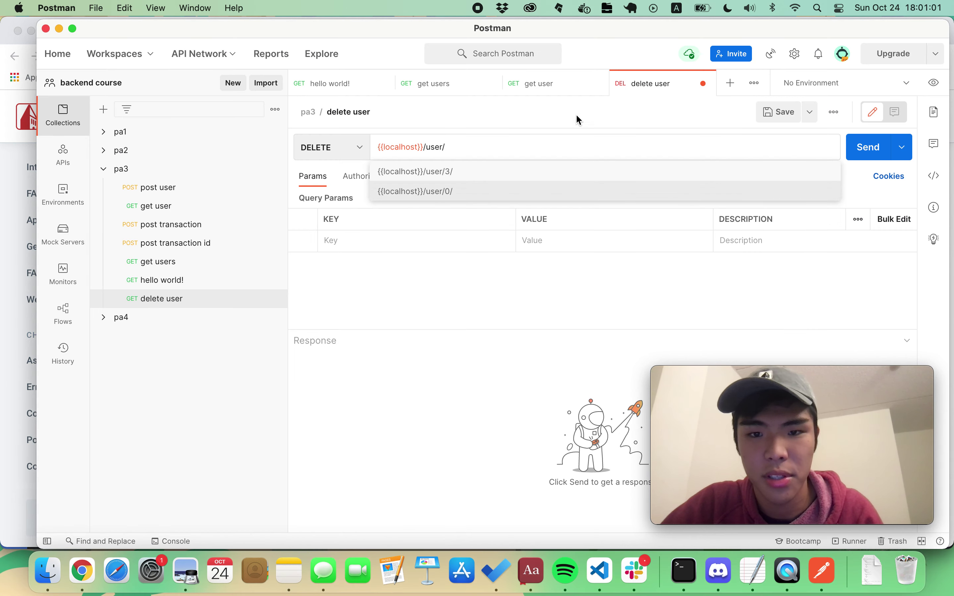
text(2/)
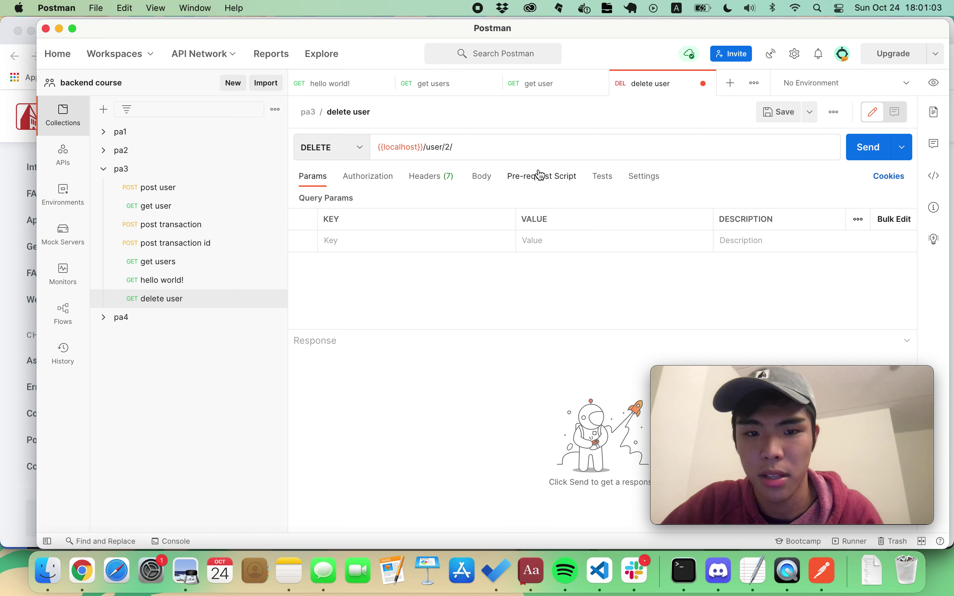
key(super+s)
click(870, 156)
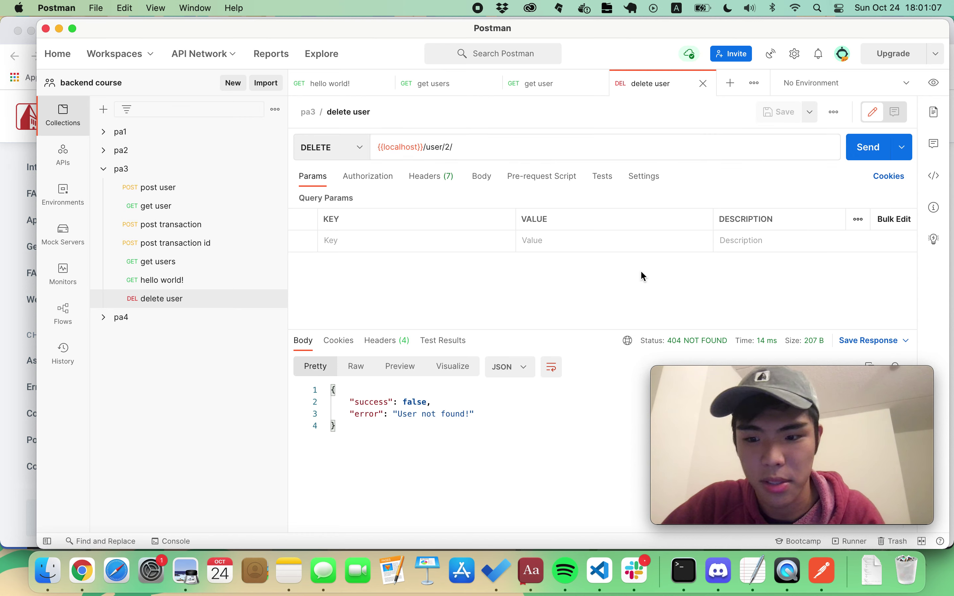
Step: Change the "delete user" URL to {{localhost}}/user/3/, send the request and save it
click(555, 91)
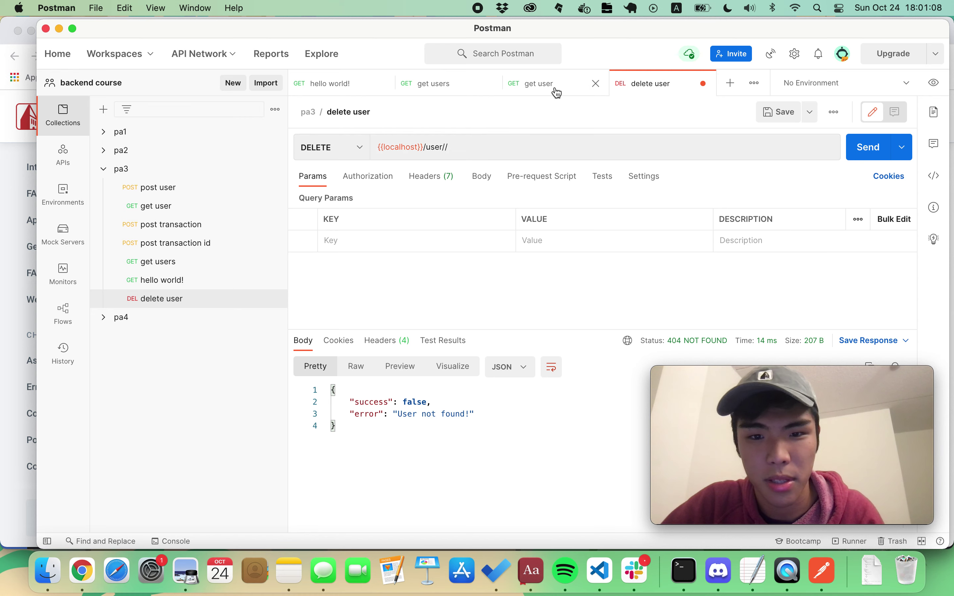
click(666, 84)
text(3/)
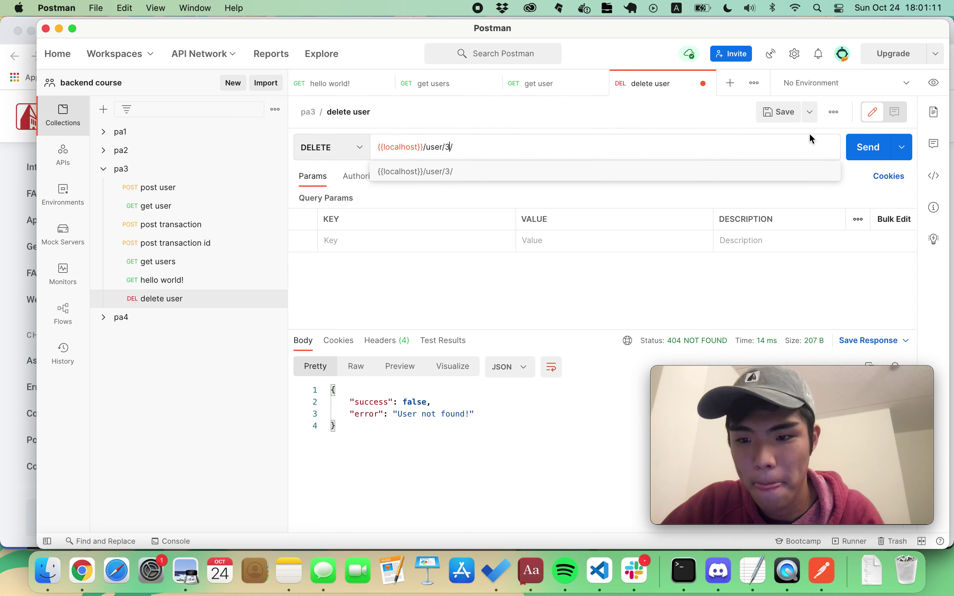
click(865, 147)
key(cmd+s)
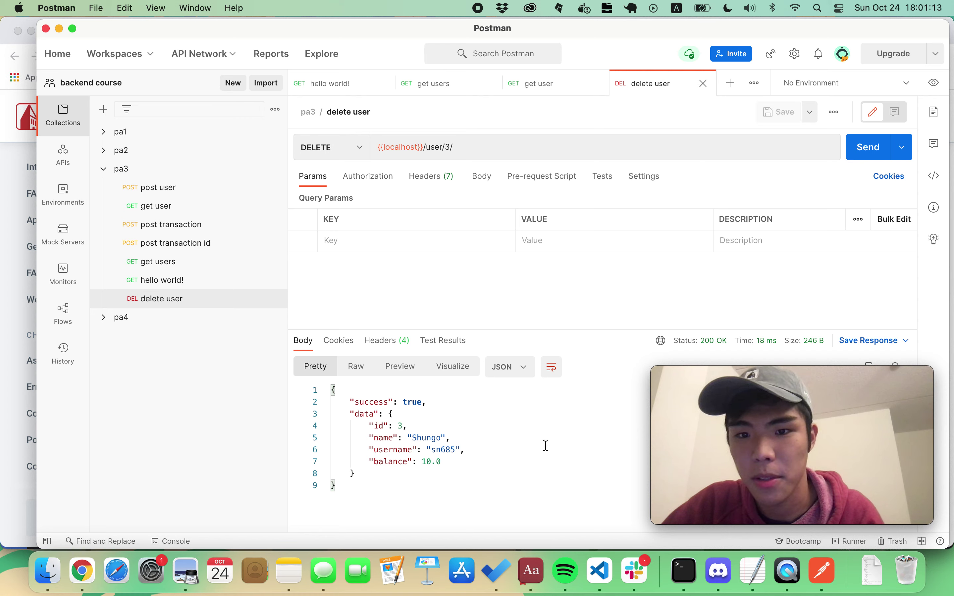